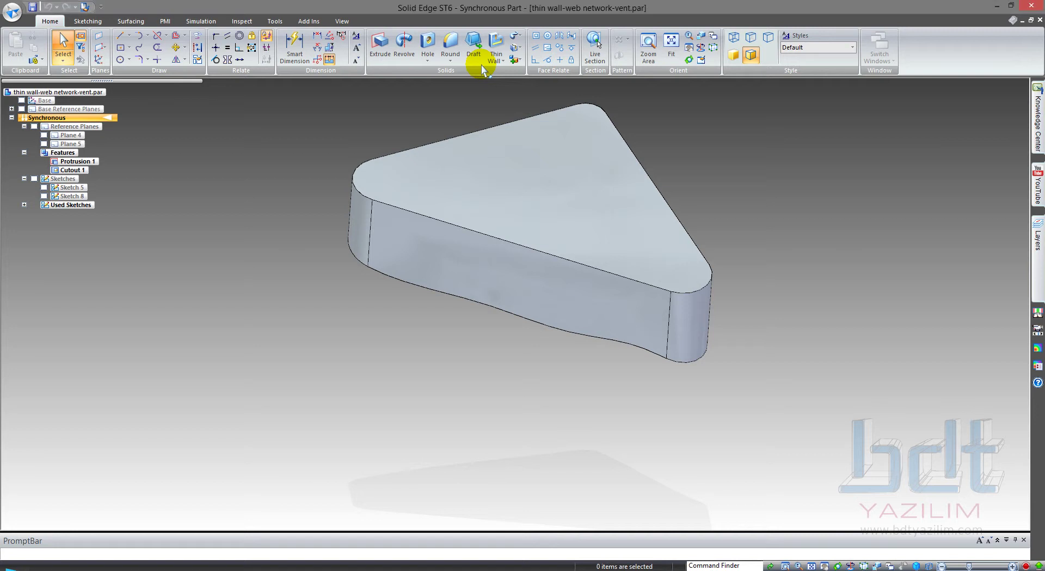
Shell the triangular part to a 15 mm thin wall, leaving the top face open
{"action": "scroll", "coordinate": [483, 151], "scroll_direction": "up", "scroll_amount": 3}
{"action": "left_click", "coordinate": [494, 61]}
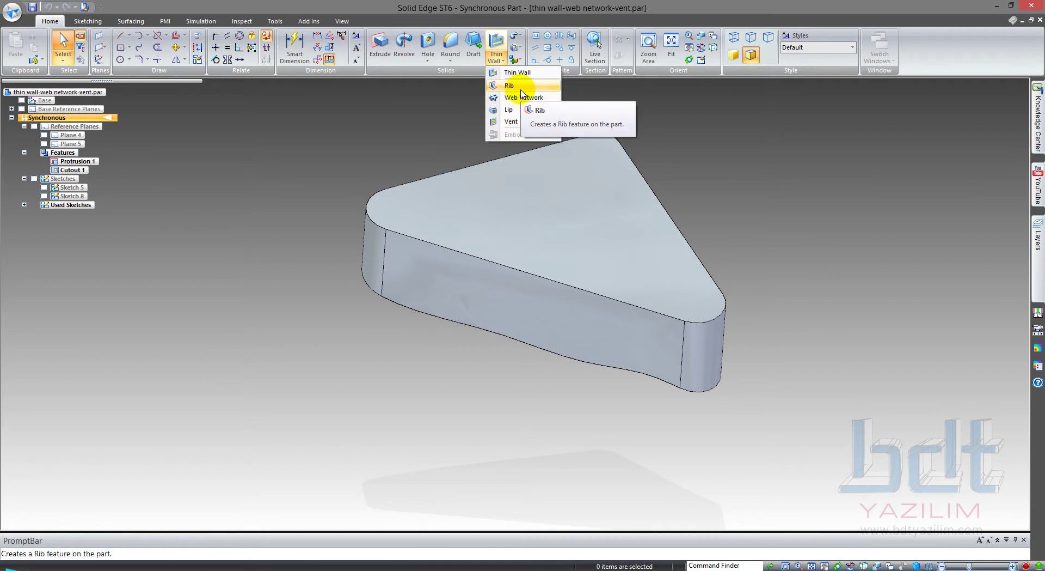
{"action": "left_click", "coordinate": [518, 73]}
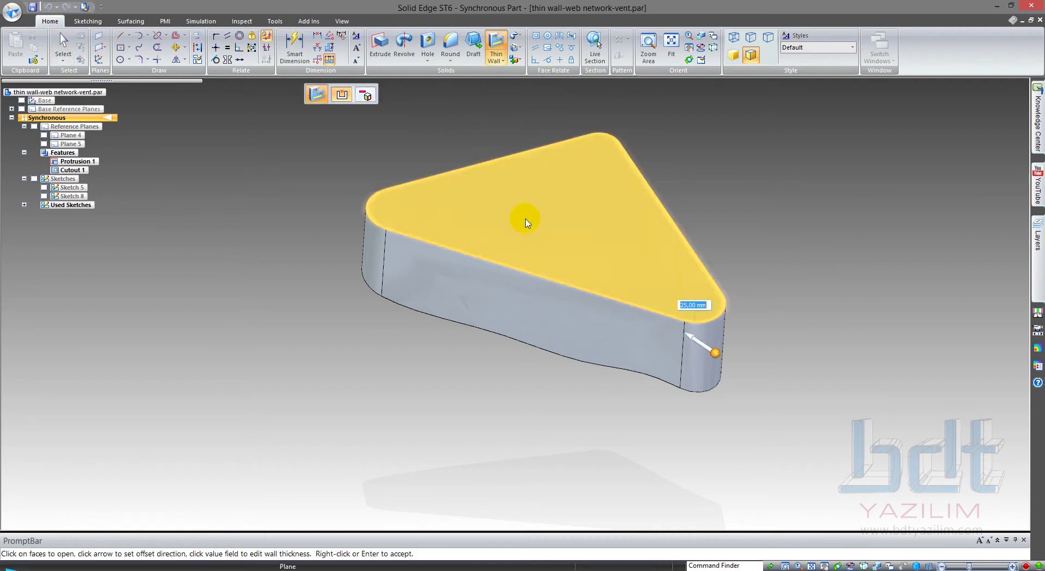
{"action": "type", "text": "15"}
{"action": "left_click", "coordinate": [607, 250]}
{"action": "right_click", "coordinate": [749, 114]}
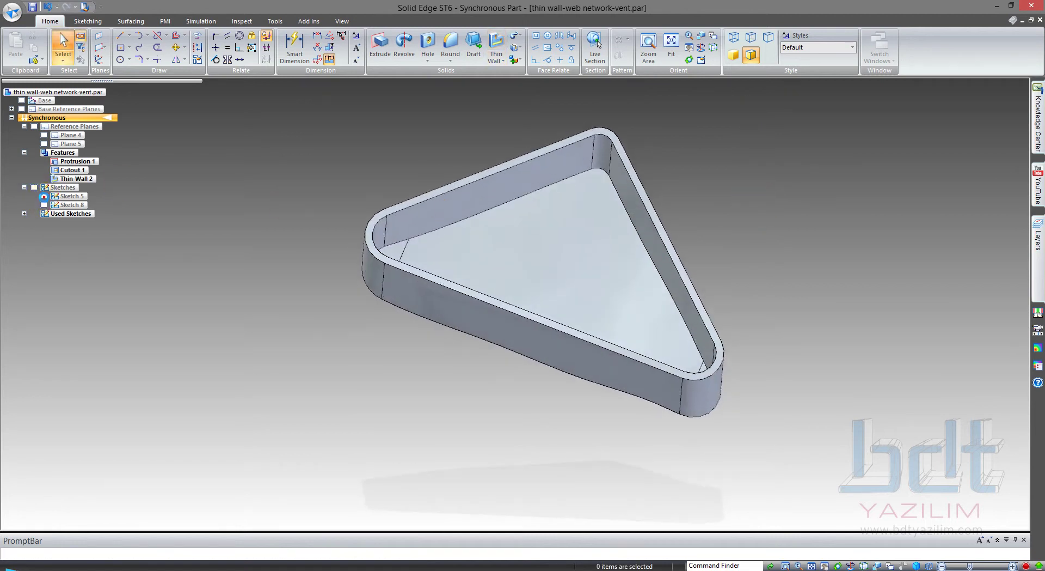
{"action": "left_click", "coordinate": [44, 196]}
Display Sketches 5 and 8 and orbit to face the grid on the shell's bottom
{"action": "left_click", "coordinate": [44, 205]}
{"action": "mouse_move", "coordinate": [376, 163]}
{"action": "middle_mouse_down"}
{"action": "mouse_move", "coordinate": [366, 278]}
{"action": "mouse_move", "coordinate": [381, 257]}
{"action": "middle_mouse_up"}
{"action": "scroll", "coordinate": [434, 273], "scroll_direction": "up", "scroll_amount": 5}
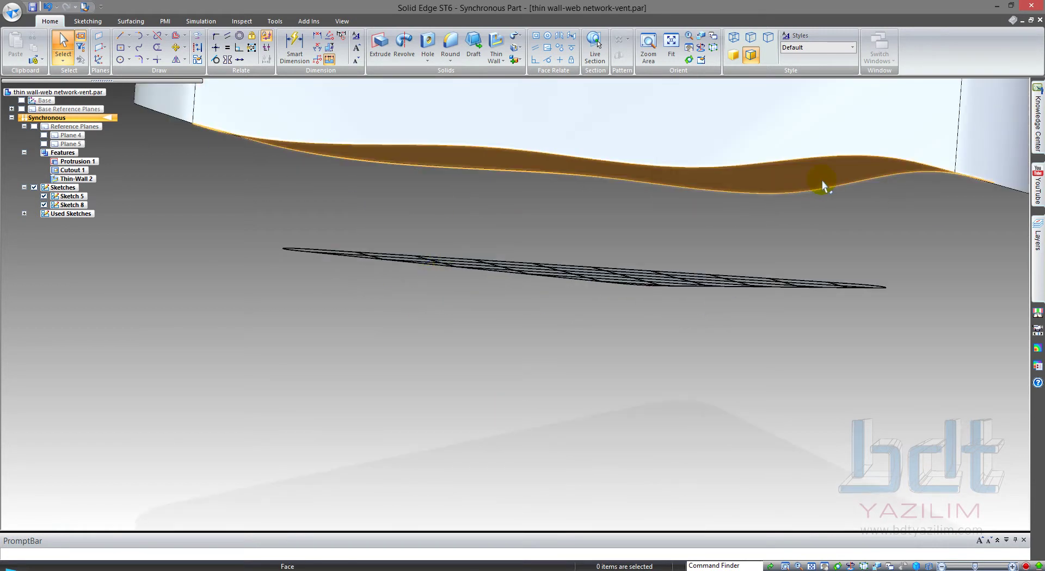
{"action": "left_click", "coordinate": [822, 181]}
{"action": "mouse_move", "coordinate": [480, 278]}
{"action": "middle_mouse_down"}
{"action": "mouse_move", "coordinate": [485, 361]}
{"action": "mouse_move", "coordinate": [530, 279]}
{"action": "mouse_move", "coordinate": [496, 348]}
{"action": "middle_mouse_up"}
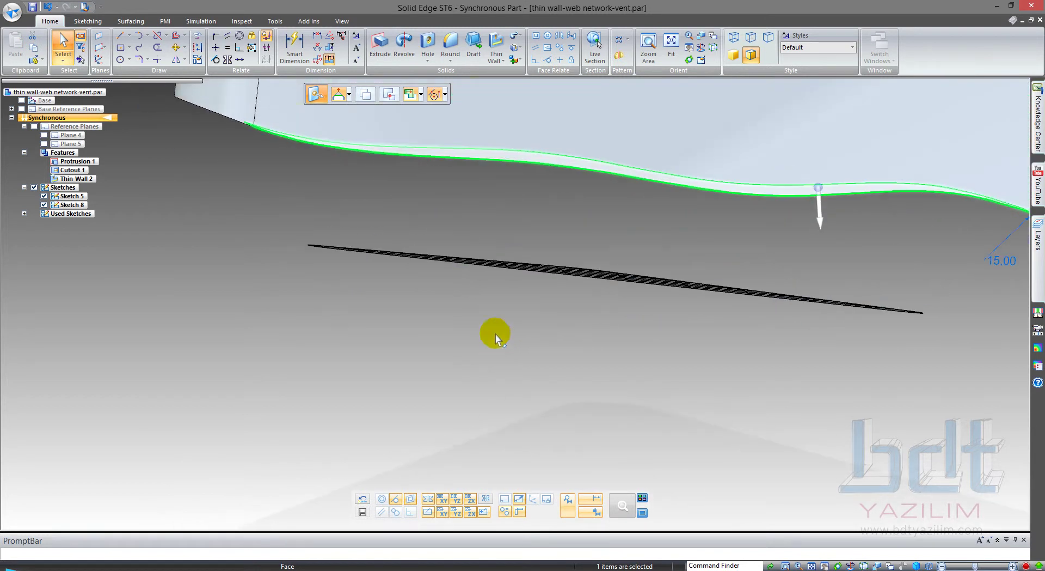
{"action": "mouse_move", "coordinate": [524, 277]}
{"action": "middle_mouse_down"}
{"action": "mouse_move", "coordinate": [504, 334]}
{"action": "mouse_move", "coordinate": [485, 280]}
{"action": "mouse_move", "coordinate": [491, 195]}
{"action": "mouse_move", "coordinate": [315, 364]}
{"action": "middle_mouse_up"}
{"action": "left_click", "coordinate": [316, 365]}
{"action": "middle_click_drag", "start_coordinate": [370, 319], "coordinate": [468, 178]}
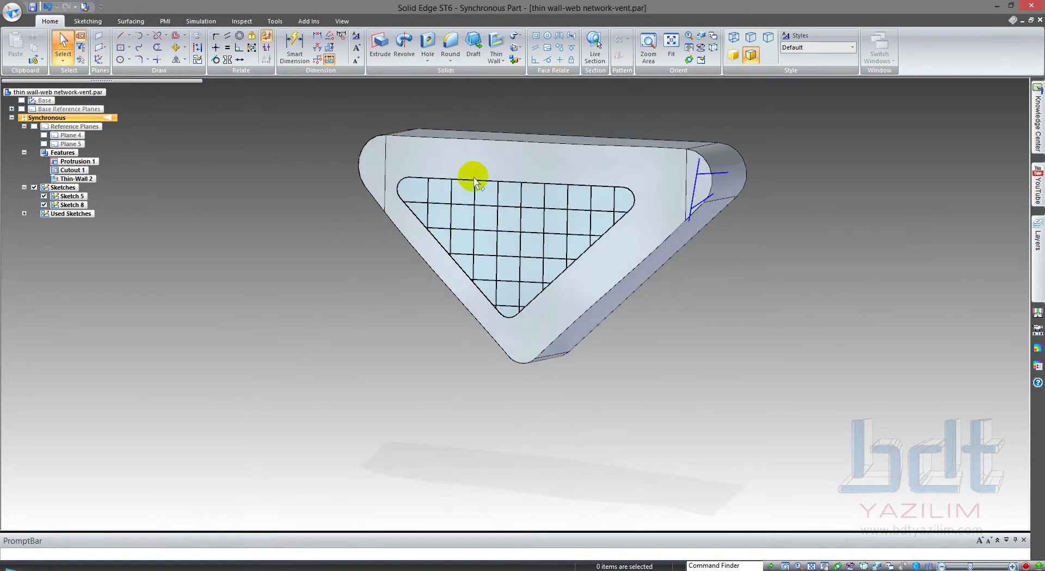
Start a vent with 10 mm ribs and spars, 15 mm deep, bounded by the rounded triangular outline
{"action": "left_click", "coordinate": [496, 59]}
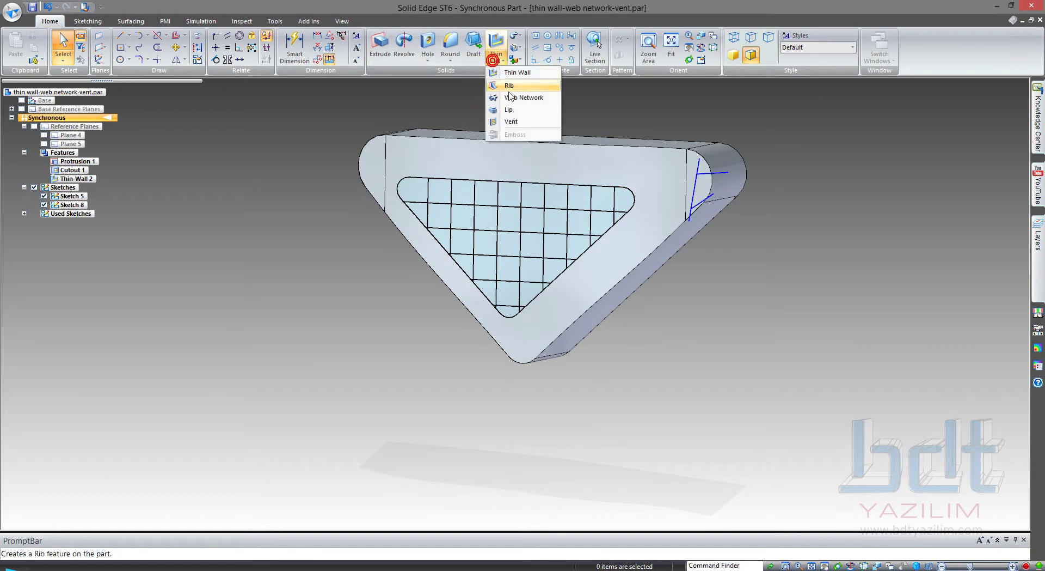
{"action": "left_click", "coordinate": [511, 121]}
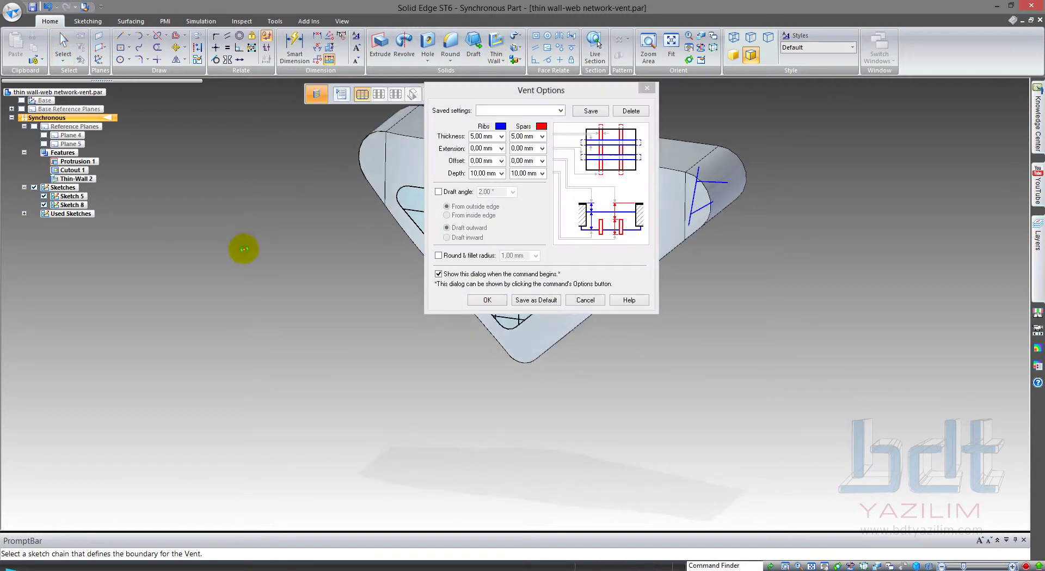
{"action": "left_click", "coordinate": [532, 204]}
{"action": "type", "text": "15"}
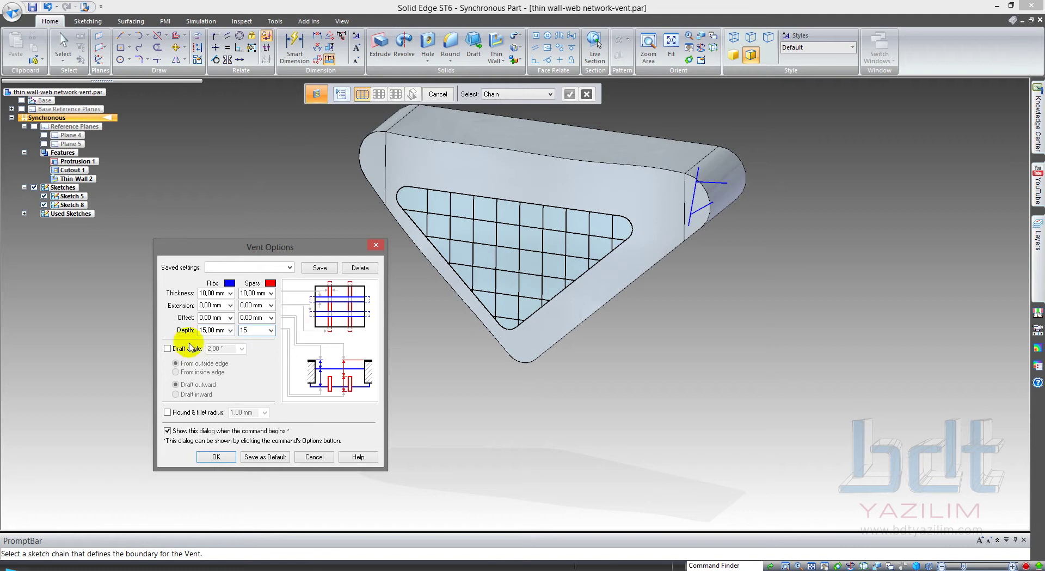
{"action": "left_click_drag", "start_coordinate": [297, 246], "coordinate": [260, 216]}
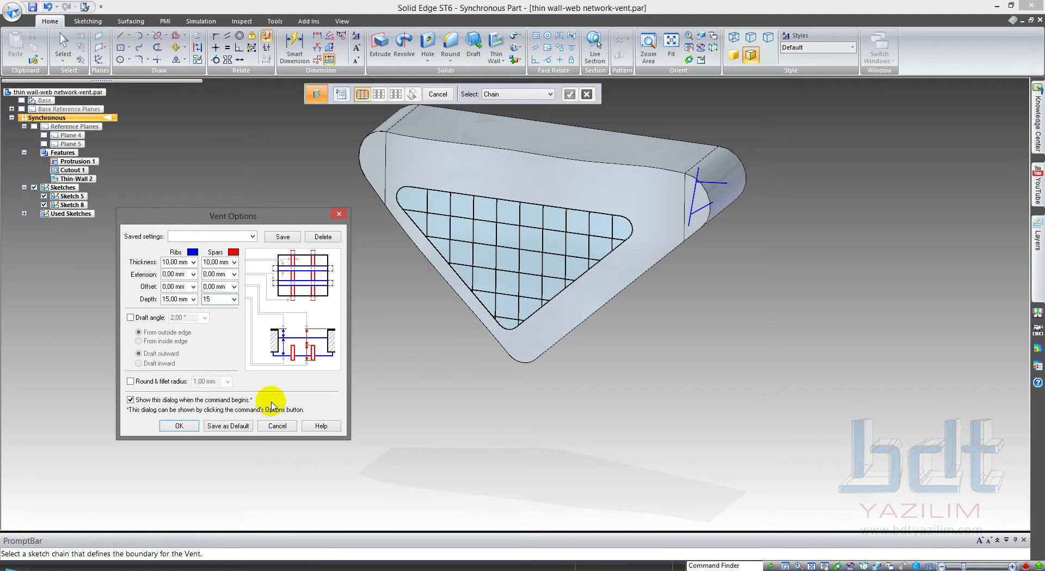
{"action": "left_click", "coordinate": [172, 427]}
{"action": "left_click", "coordinate": [428, 188]}
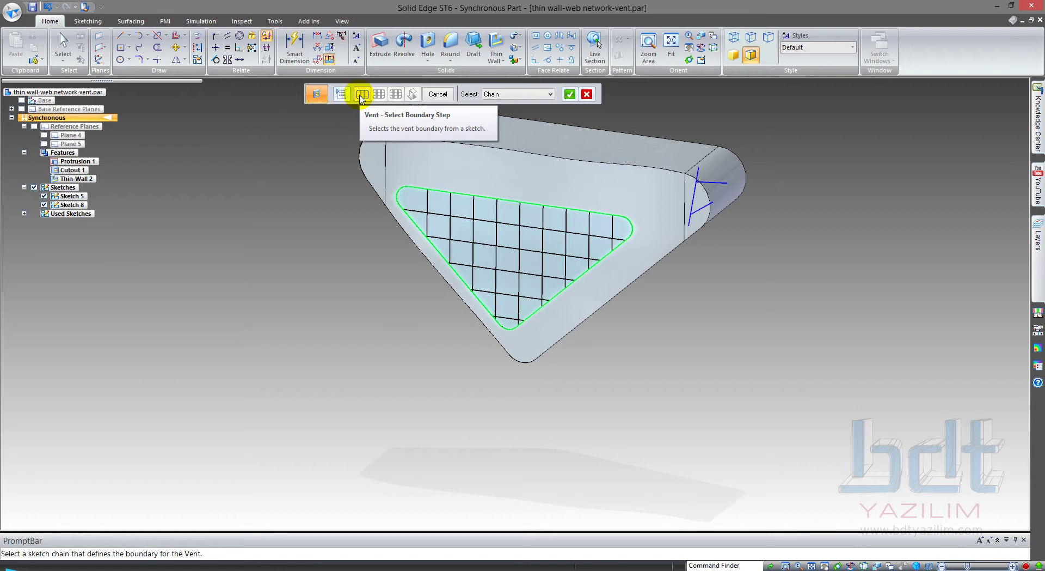
Accept the vent boundary and select the vertical grid lines as the vent's ribs
{"action": "right_click", "coordinate": [468, 330]}
{"action": "scroll", "coordinate": [395, 312], "scroll_direction": "up", "scroll_amount": 2}
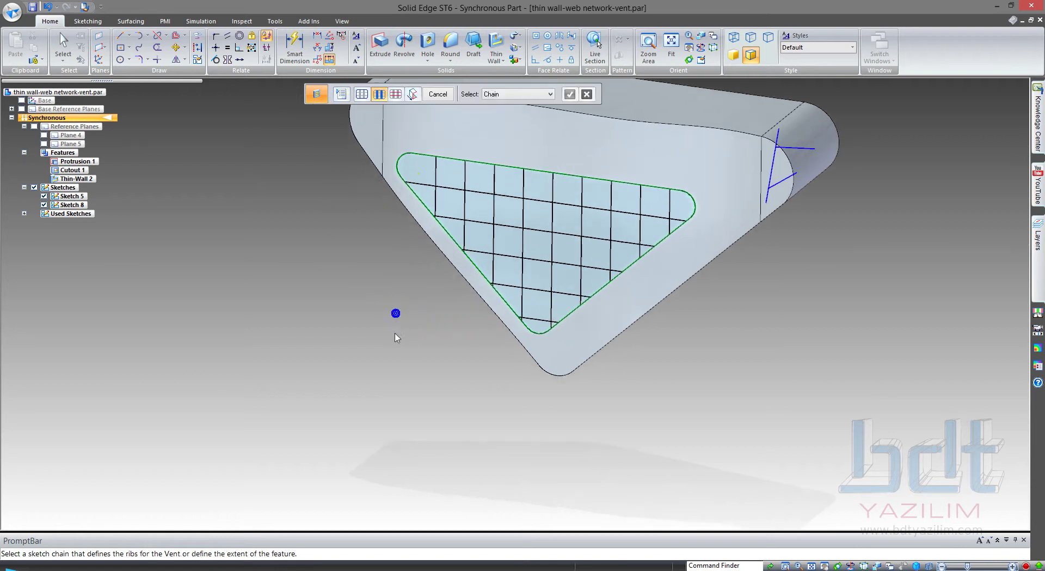
{"action": "left_click", "coordinate": [464, 175]}
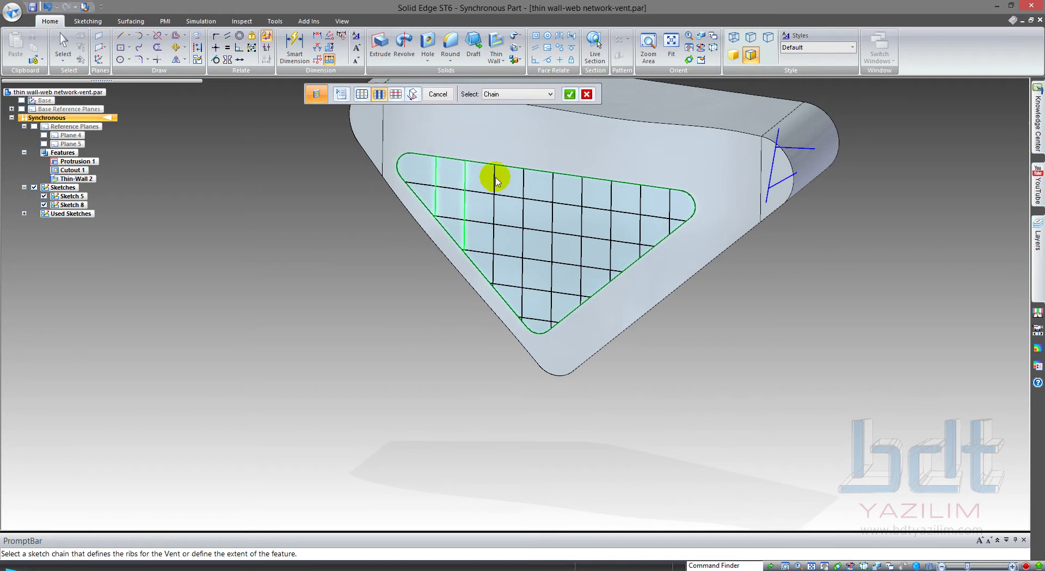
{"action": "left_click", "coordinate": [521, 181]}
{"action": "left_click", "coordinate": [554, 185]}
{"action": "left_click", "coordinate": [582, 194]}
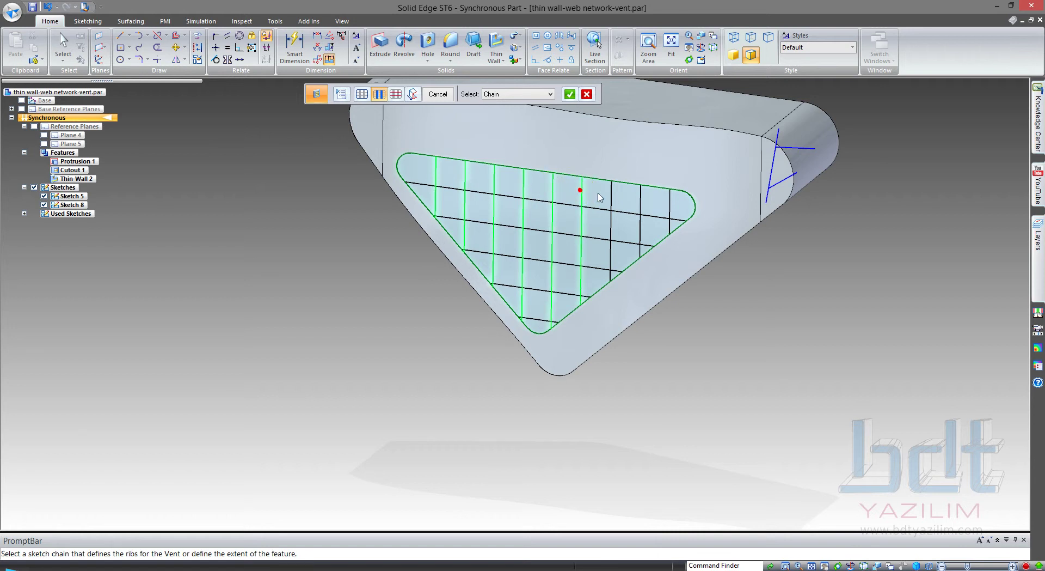
{"action": "left_click", "coordinate": [611, 195]}
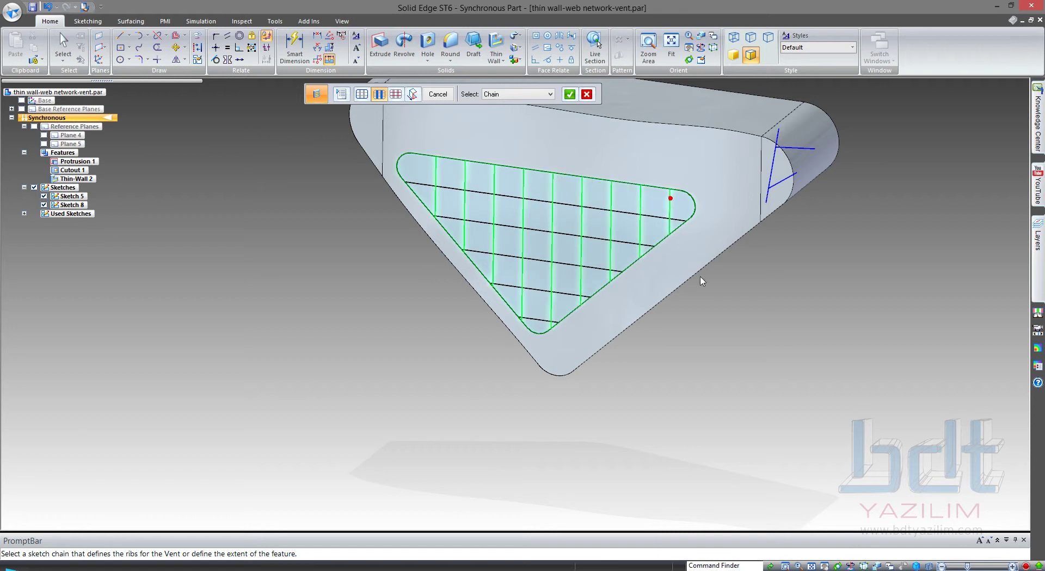
{"action": "right_click", "coordinate": [713, 330]}
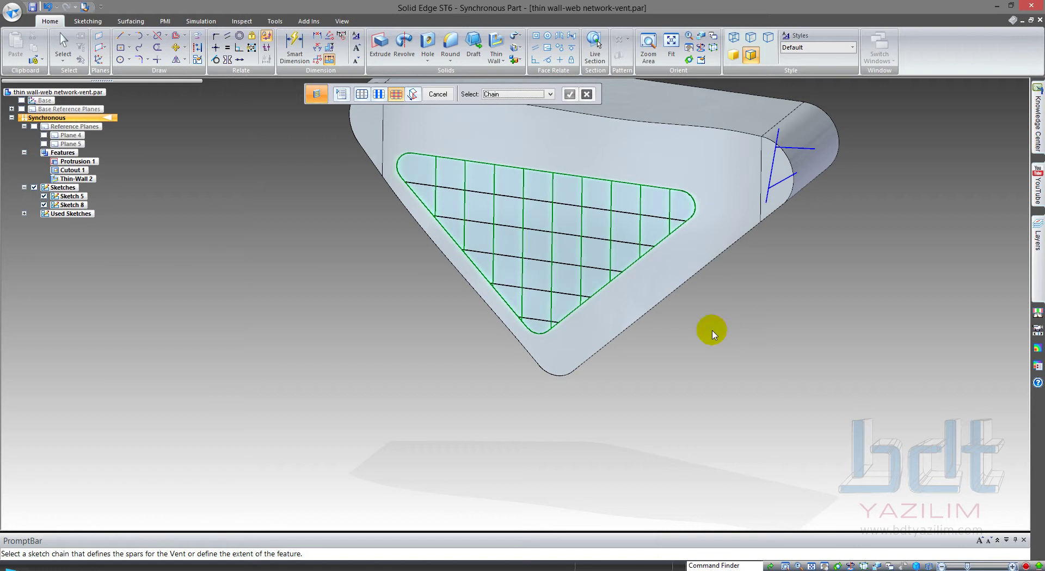
Select the horizontal grid lines as spars and preview the vent in the bottom
{"action": "left_click", "coordinate": [569, 204]}
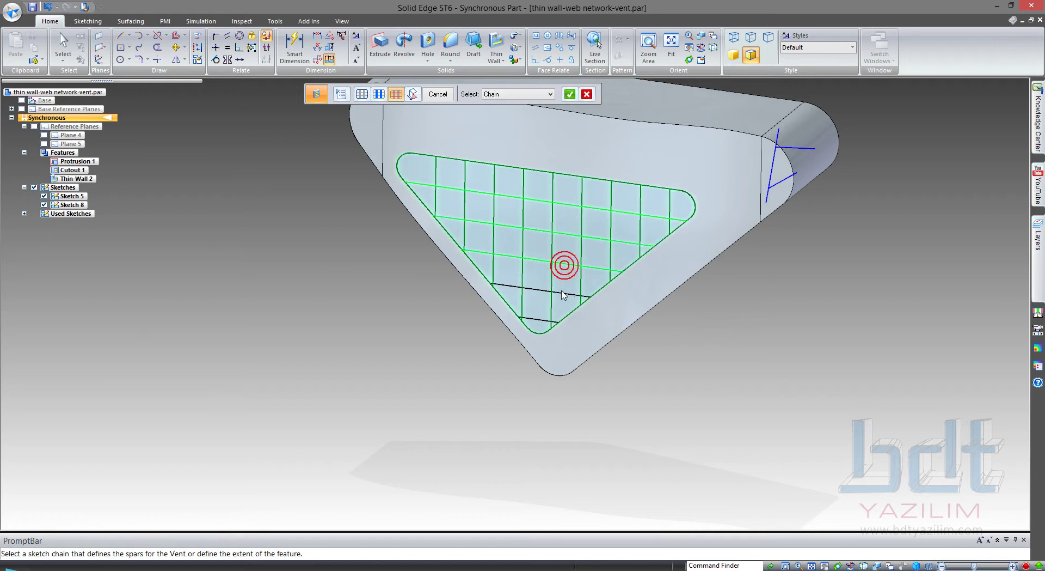
{"action": "right_click", "coordinate": [615, 375]}
{"action": "mouse_move", "coordinate": [615, 375]}
{"action": "middle_mouse_down"}
{"action": "mouse_move", "coordinate": [380, 362]}
{"action": "mouse_move", "coordinate": [413, 389]}
{"action": "mouse_move", "coordinate": [572, 399]}
{"action": "mouse_move", "coordinate": [663, 436]}
{"action": "mouse_move", "coordinate": [636, 496]}
{"action": "mouse_move", "coordinate": [603, 524]}
{"action": "mouse_move", "coordinate": [637, 404]}
{"action": "mouse_move", "coordinate": [638, 420]}
{"action": "mouse_move", "coordinate": [665, 403]}
{"action": "mouse_move", "coordinate": [459, 495]}
{"action": "mouse_move", "coordinate": [533, 505]}
{"action": "middle_mouse_up"}
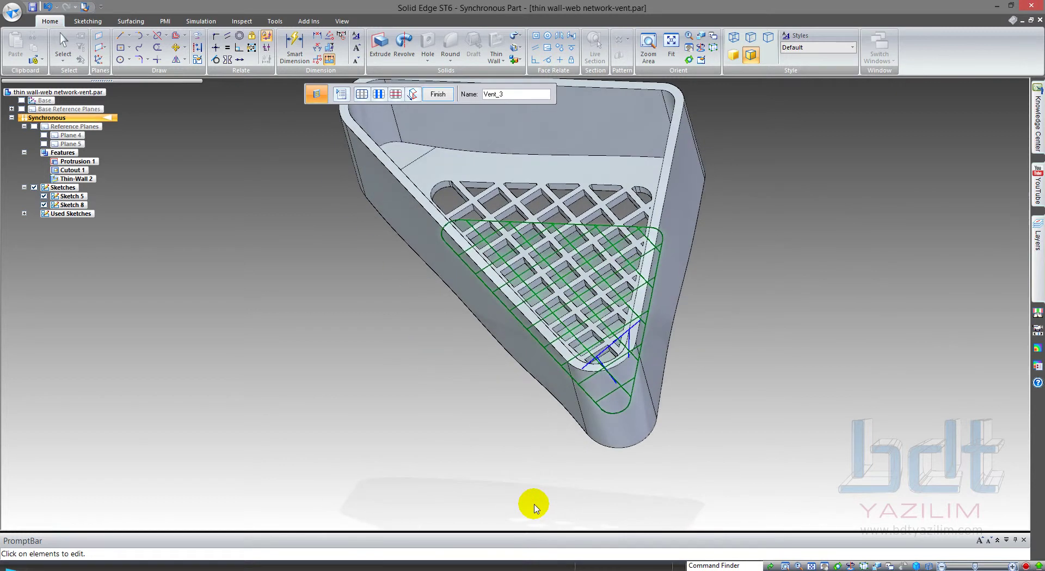
Change the vent's spar thickness to 7 mm in Vent Options
{"action": "scroll", "coordinate": [452, 175], "scroll_direction": "up", "scroll_amount": 2}
{"action": "scroll", "coordinate": [459, 131], "scroll_direction": "up", "scroll_amount": 5}
{"action": "middle_click_drag", "start_coordinate": [460, 131], "coordinate": [450, 263]}
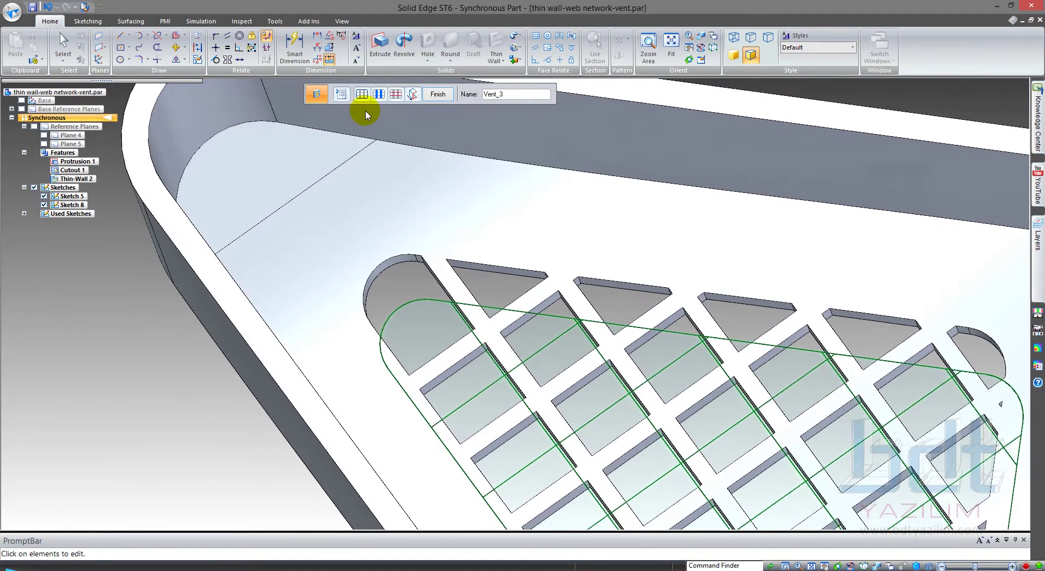
{"action": "left_click", "coordinate": [341, 95]}
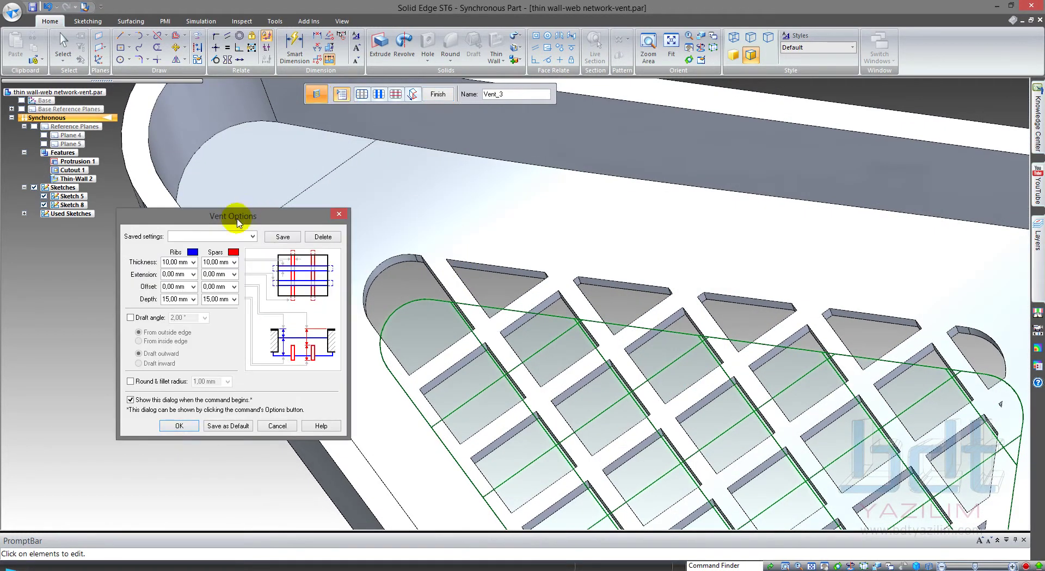
{"action": "left_click_drag", "start_coordinate": [238, 222], "coordinate": [224, 138]}
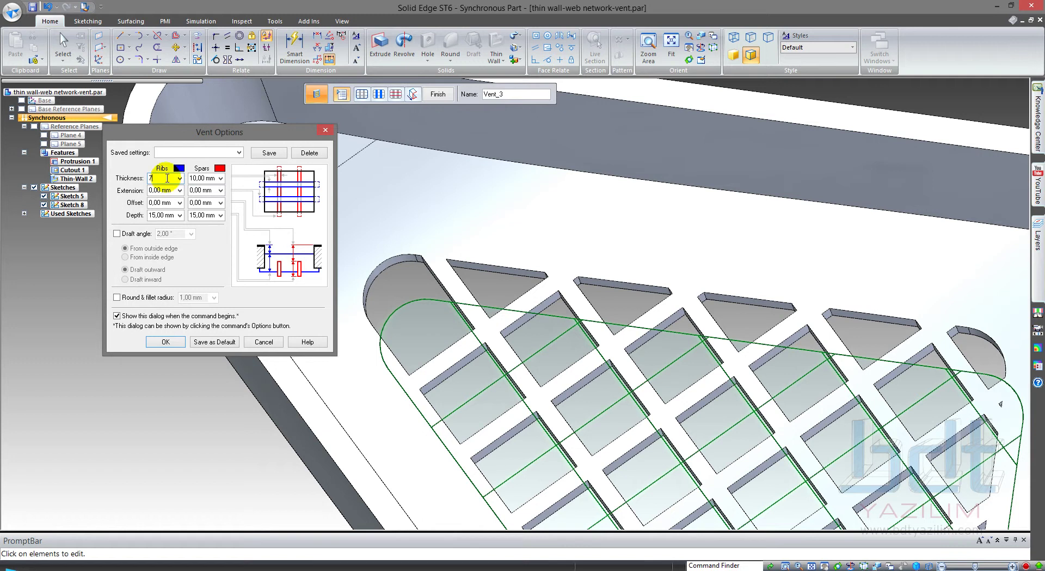
{"action": "type", "text": "8"}
{"action": "left_click", "coordinate": [203, 180]}
{"action": "type", "text": "12"}
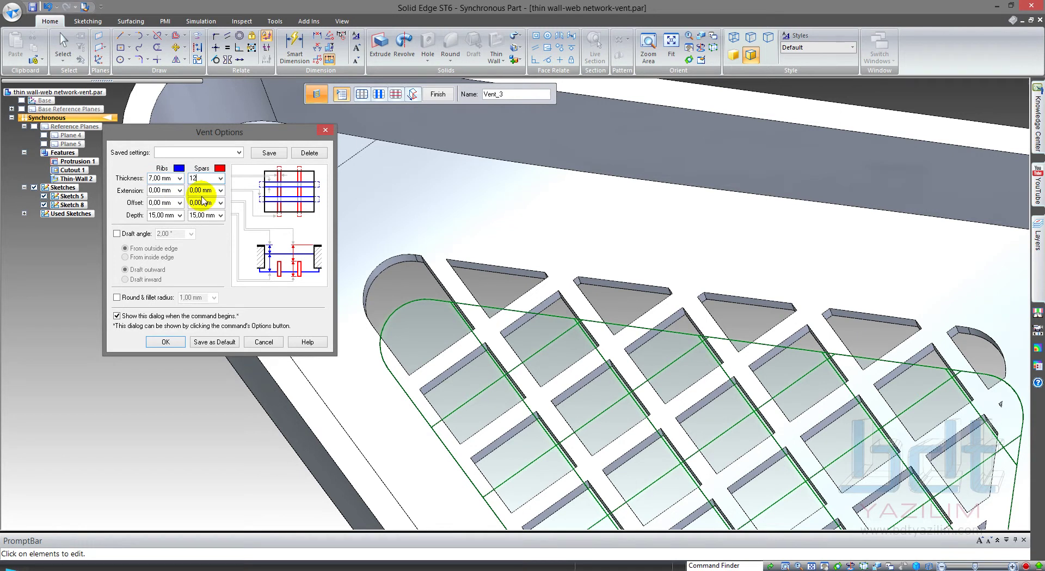
{"action": "left_click", "coordinate": [162, 341]}
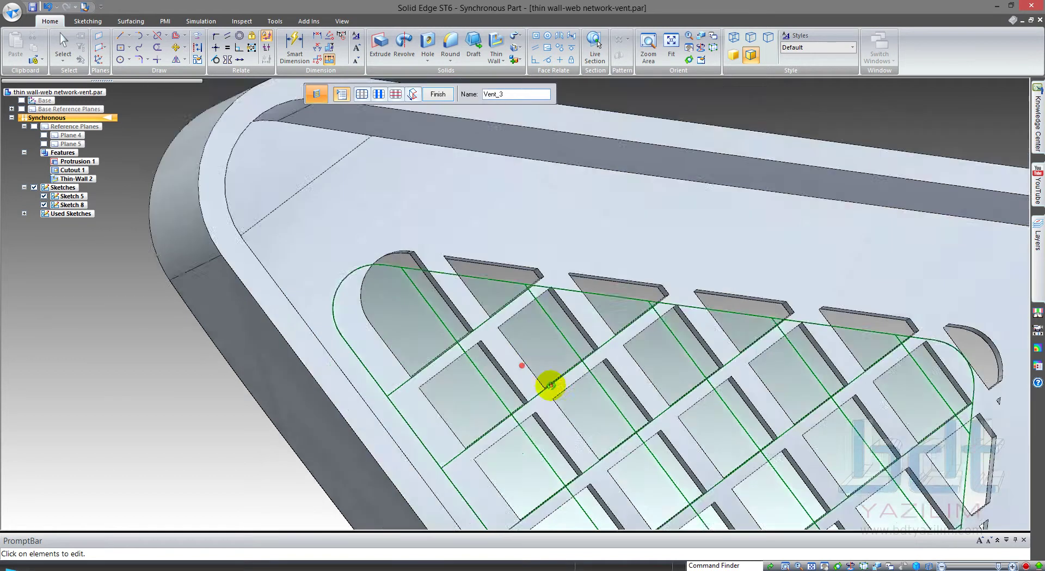
Turn off the vent draft angle and confirm 7 mm rib and spar thickness
{"action": "middle_click_drag", "start_coordinate": [487, 318], "coordinate": [541, 362]}
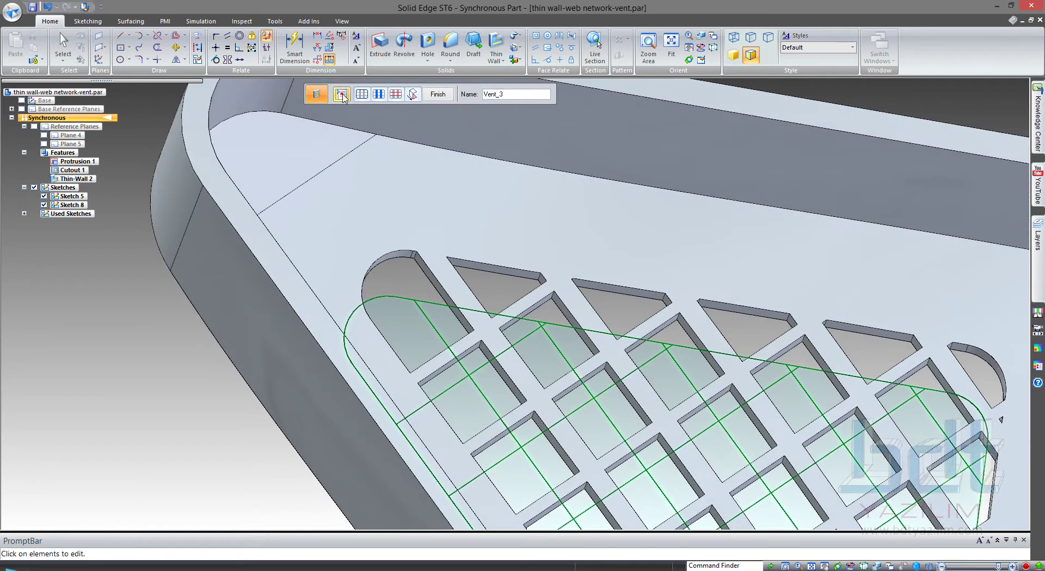
{"action": "left_click", "coordinate": [341, 95]}
{"action": "left_click", "coordinate": [163, 215]}
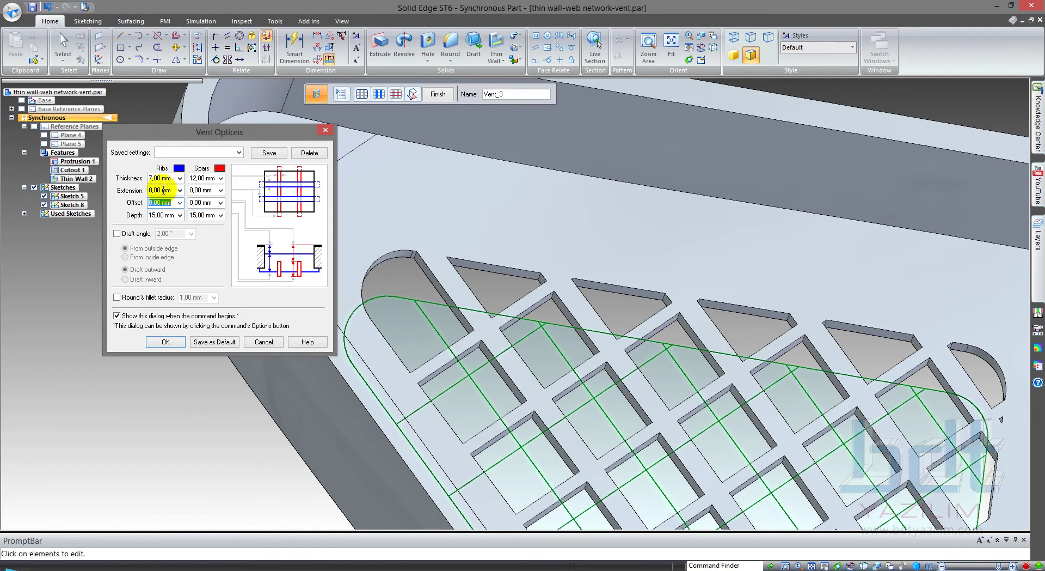
{"action": "left_click", "coordinate": [220, 202]}
{"action": "left_click", "coordinate": [158, 187]}
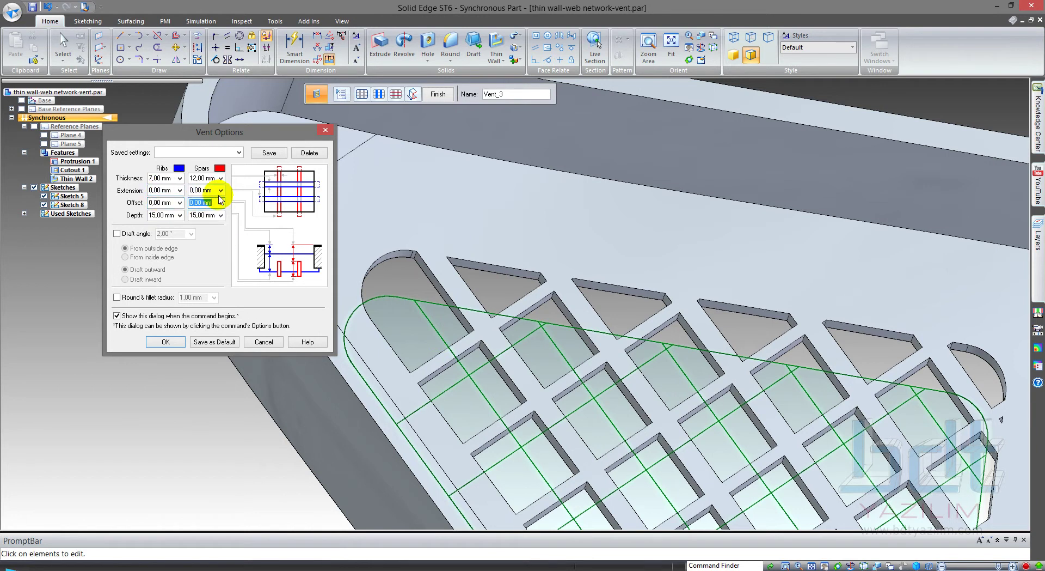
{"action": "left_click", "coordinate": [135, 234]}
{"action": "type", "text": "7"}
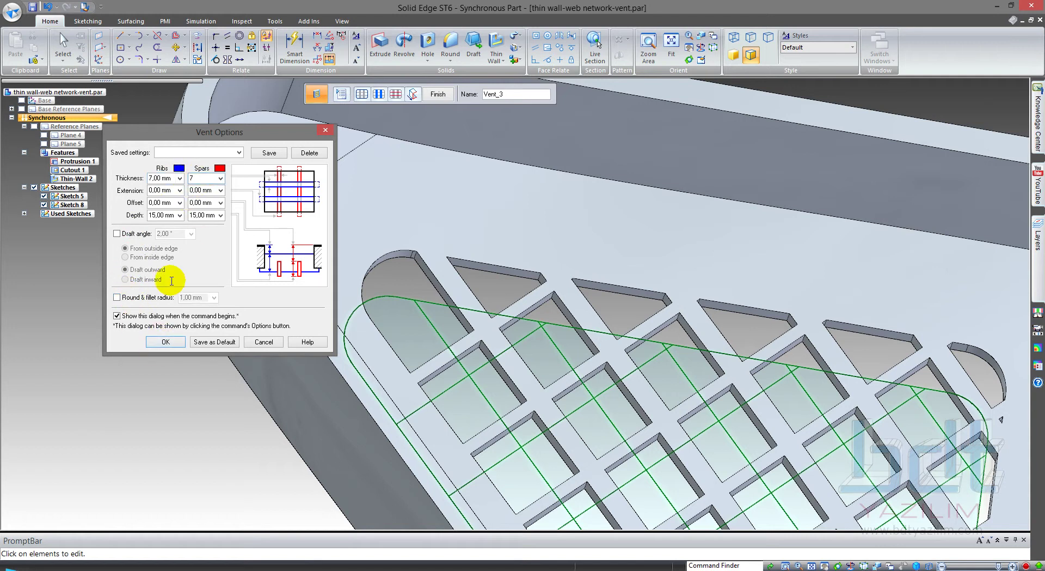
{"action": "left_click", "coordinate": [169, 341]}
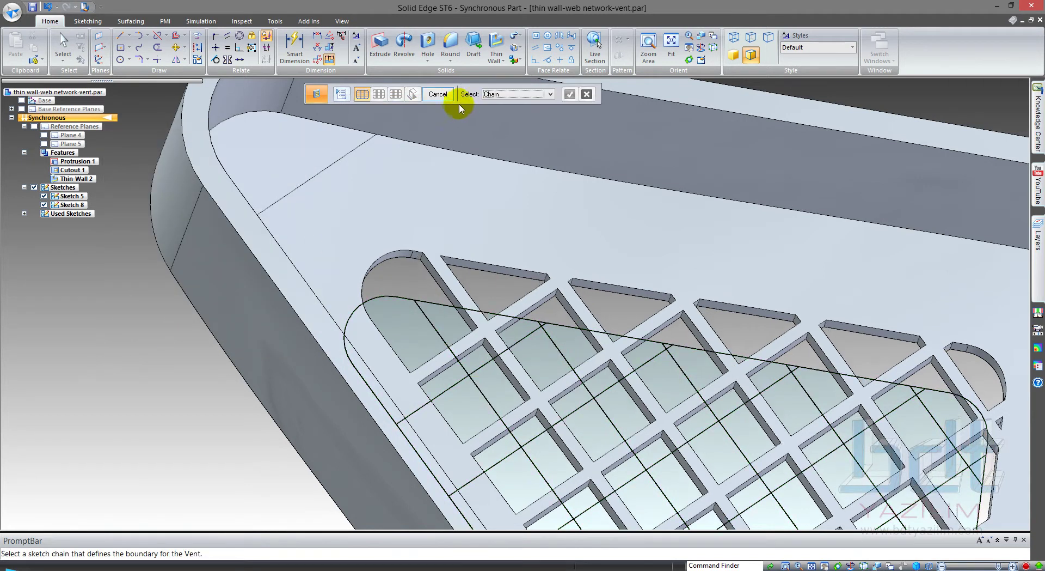
Finish the vent, hide the grid sketch, and view the whole triangular part
{"action": "left_click", "coordinate": [437, 93]}
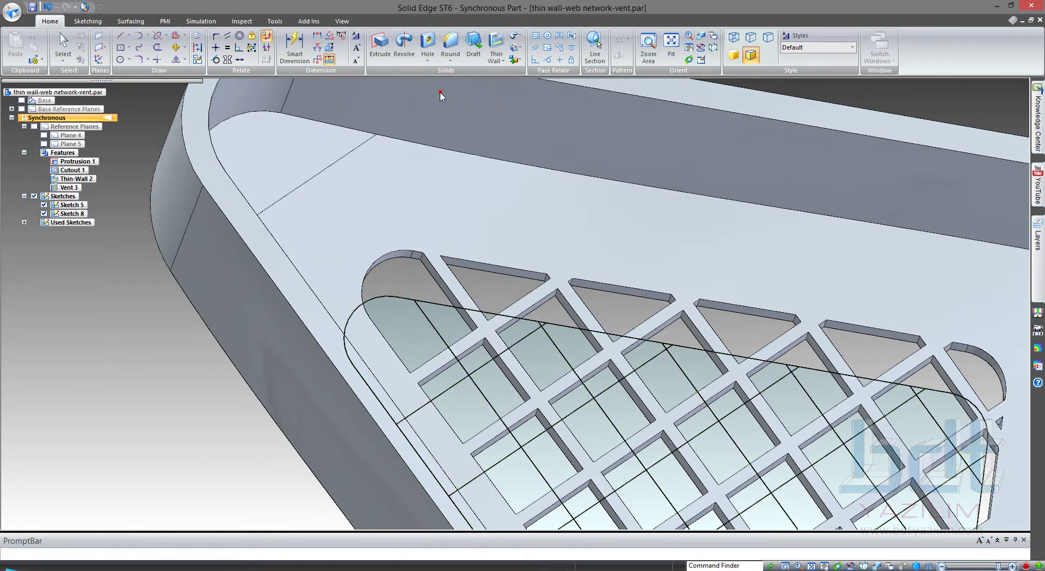
{"action": "left_click", "coordinate": [44, 205]}
{"action": "scroll", "coordinate": [381, 326], "scroll_direction": "down", "scroll_amount": 5}
{"action": "mouse_move", "coordinate": [432, 408]}
{"action": "middle_mouse_down"}
{"action": "mouse_move", "coordinate": [410, 321]}
{"action": "mouse_move", "coordinate": [458, 427]}
{"action": "mouse_move", "coordinate": [501, 447]}
{"action": "mouse_move", "coordinate": [497, 408]}
{"action": "mouse_move", "coordinate": [495, 454]}
{"action": "mouse_move", "coordinate": [496, 409]}
{"action": "middle_mouse_up"}
{"action": "scroll", "coordinate": [496, 408], "scroll_direction": "down", "scroll_amount": 3}
{"action": "scroll", "coordinate": [485, 420], "scroll_direction": "up", "scroll_amount": 3}
Start a web network from the Sketch 8 lines in the shell's narrow corner
{"action": "left_click", "coordinate": [500, 61]}
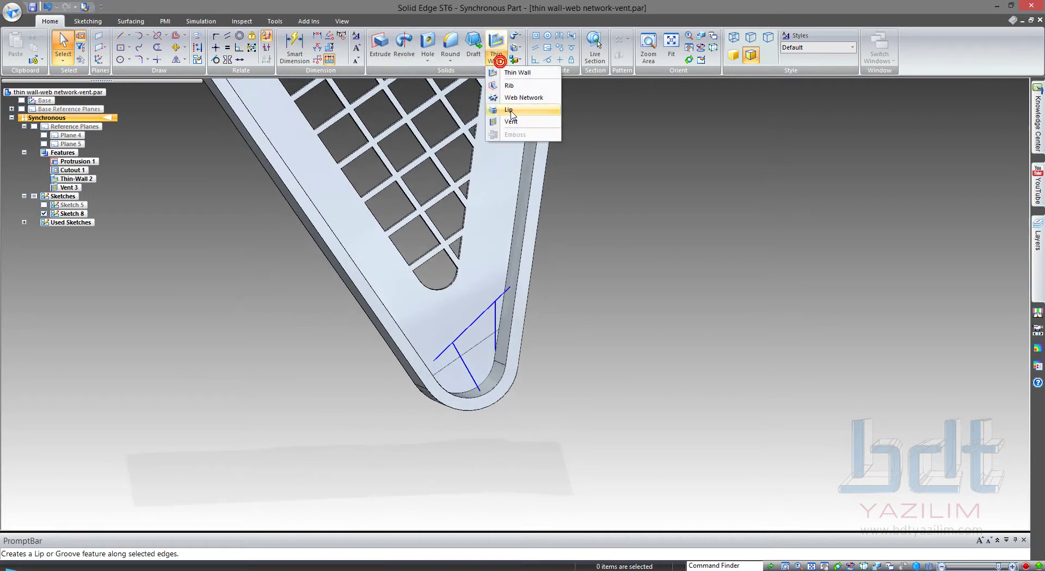
{"action": "left_click", "coordinate": [522, 97]}
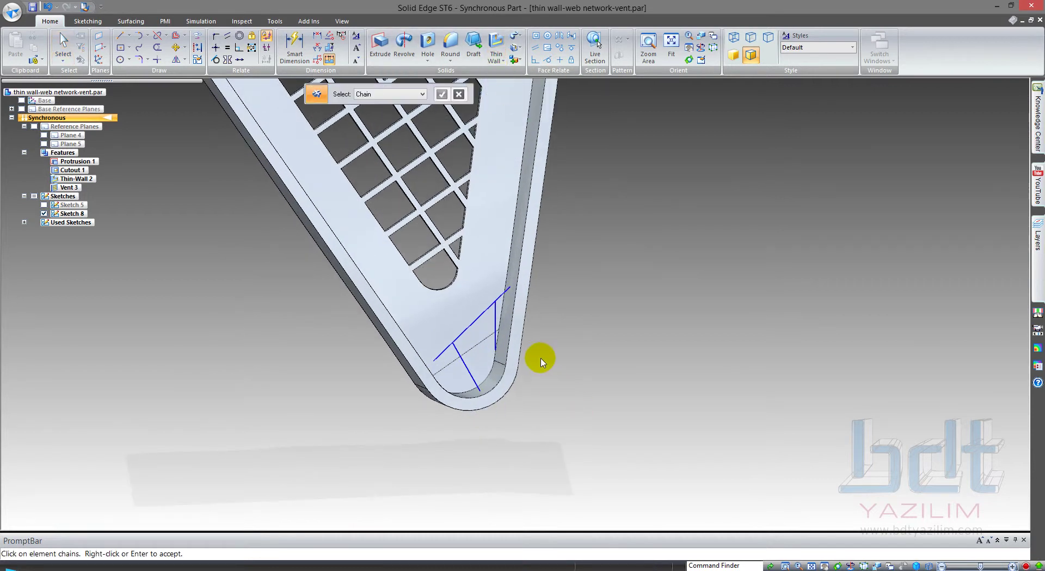
{"action": "middle_click_drag", "start_coordinate": [541, 361], "coordinate": [424, 290]}
{"action": "left_click", "coordinate": [459, 309]}
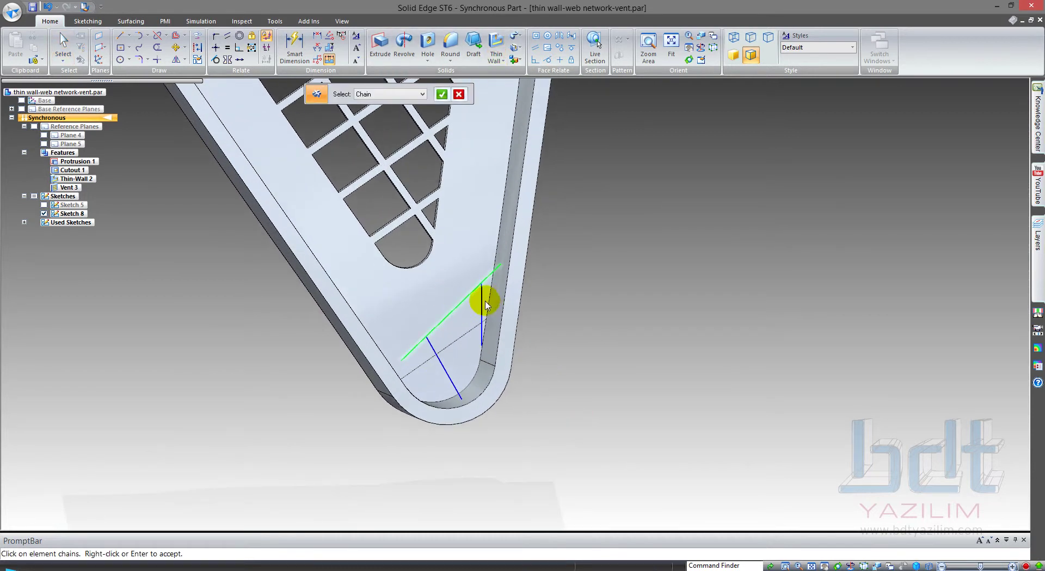
{"action": "right_click", "coordinate": [438, 361]}
{"action": "mouse_move", "coordinate": [454, 320]}
{"action": "middle_mouse_down"}
{"action": "mouse_move", "coordinate": [446, 262]}
{"action": "mouse_move", "coordinate": [497, 291]}
{"action": "mouse_move", "coordinate": [479, 326]}
{"action": "mouse_move", "coordinate": [482, 305]}
{"action": "middle_mouse_up"}
{"action": "left_click", "coordinate": [501, 64]}
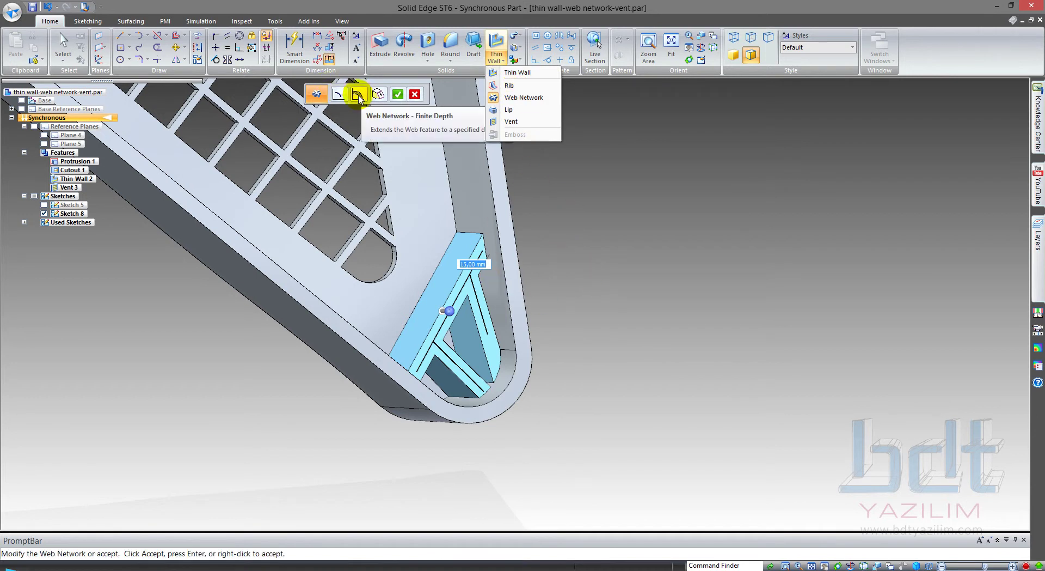
Give the web-network ribs a finite 50 mm depth, extended to the outer wall
{"action": "left_click", "coordinate": [350, 96]}
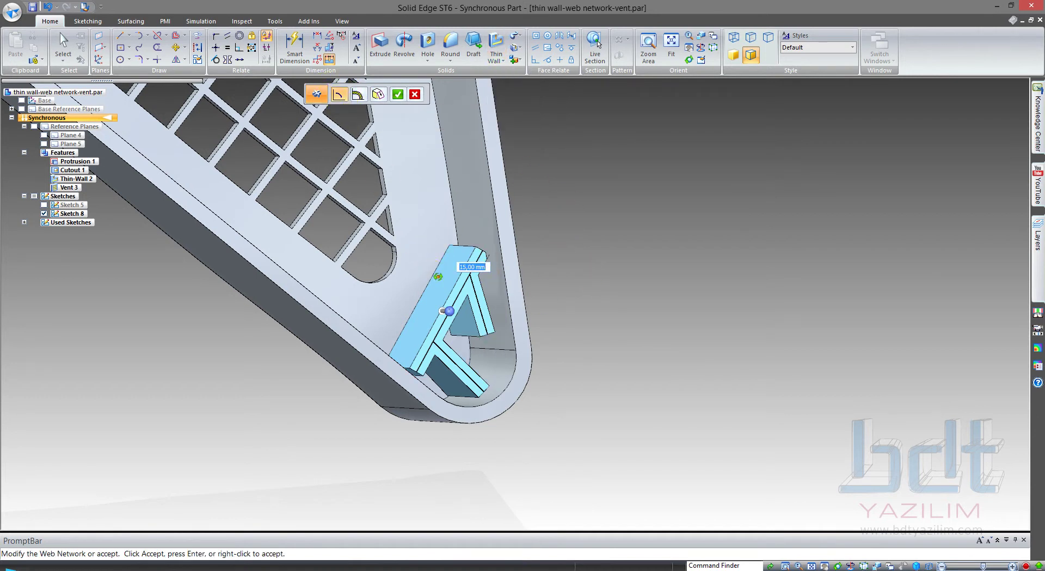
{"action": "middle_click_drag", "start_coordinate": [432, 234], "coordinate": [451, 295]}
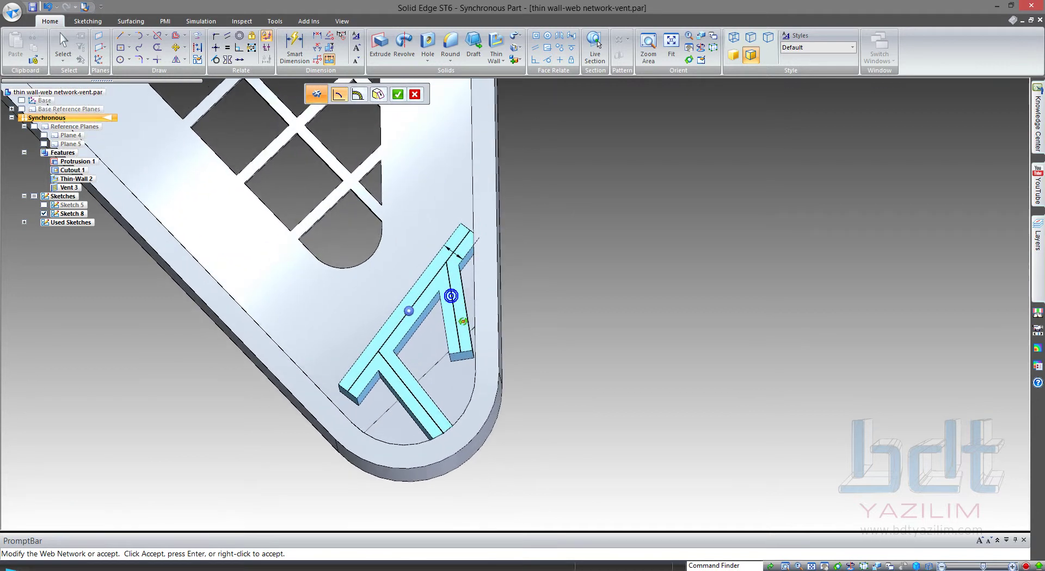
{"action": "left_click", "coordinate": [313, 88]}
{"action": "left_click", "coordinate": [338, 96]}
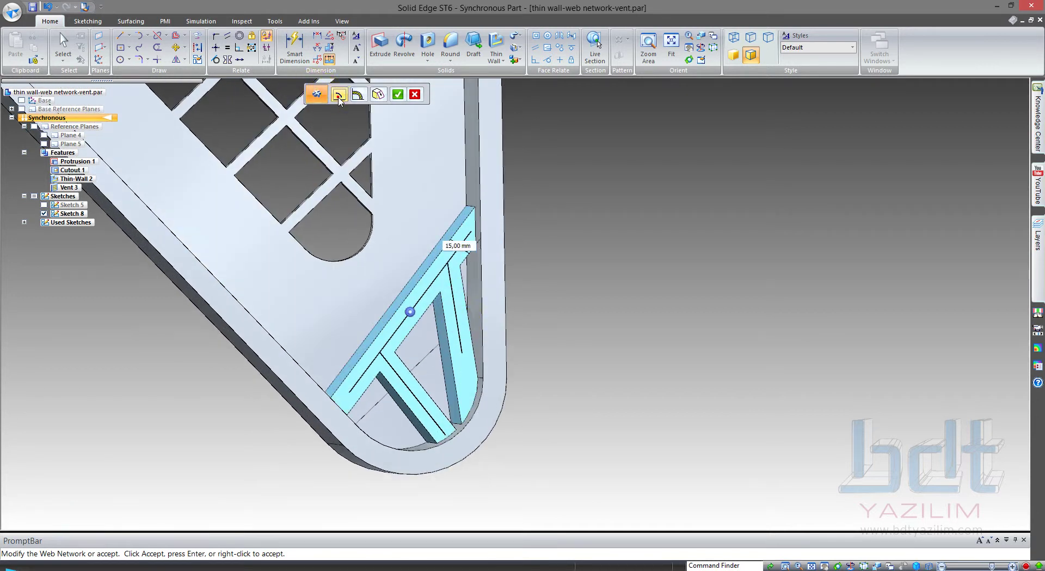
{"action": "left_click", "coordinate": [339, 96]}
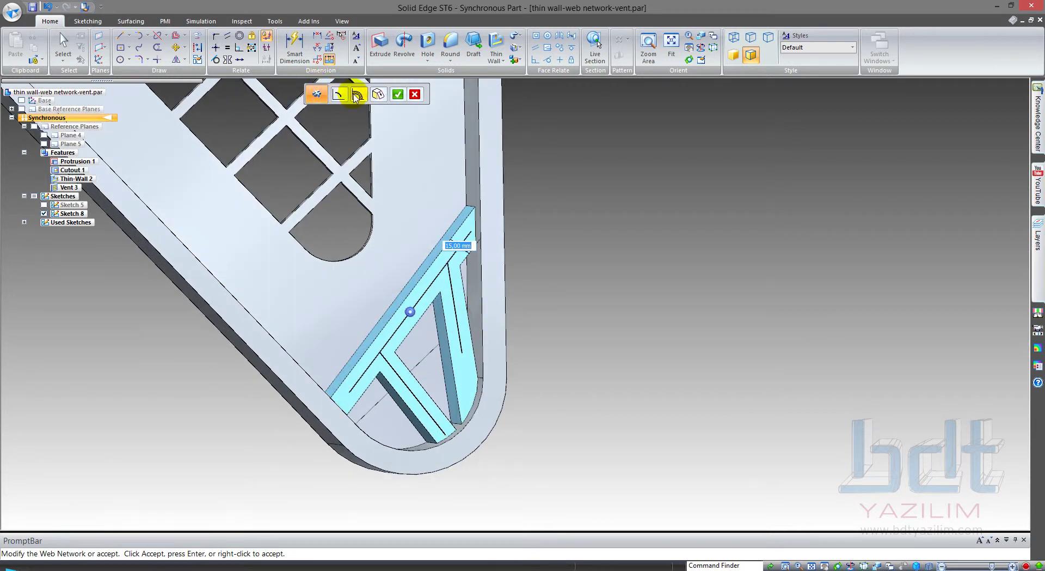
{"action": "mouse_move", "coordinate": [419, 292]}
{"action": "middle_mouse_down"}
{"action": "mouse_move", "coordinate": [400, 276]}
{"action": "mouse_move", "coordinate": [407, 288]}
{"action": "middle_mouse_up"}
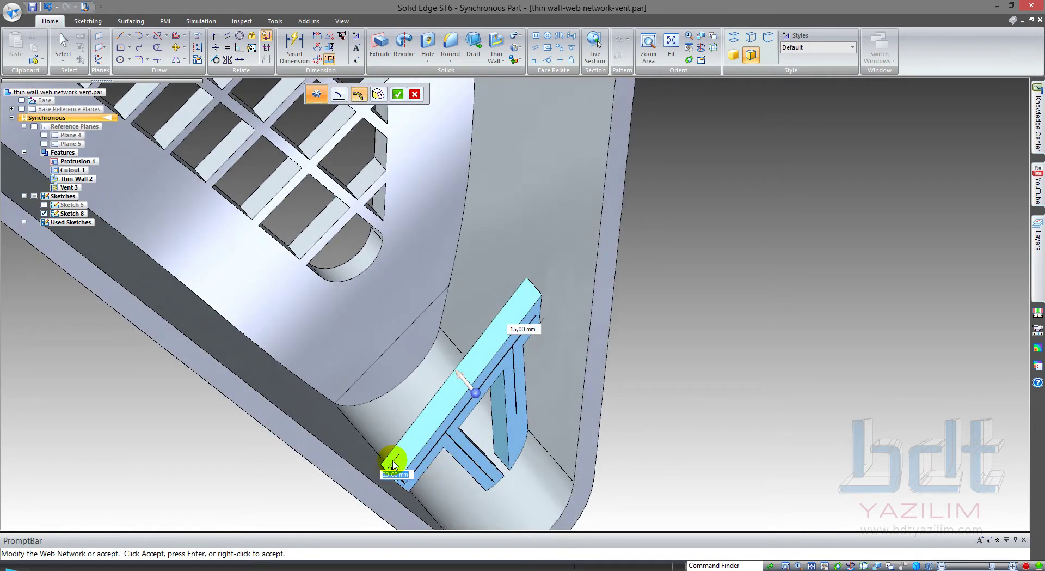
{"action": "key", "text": "Return"}
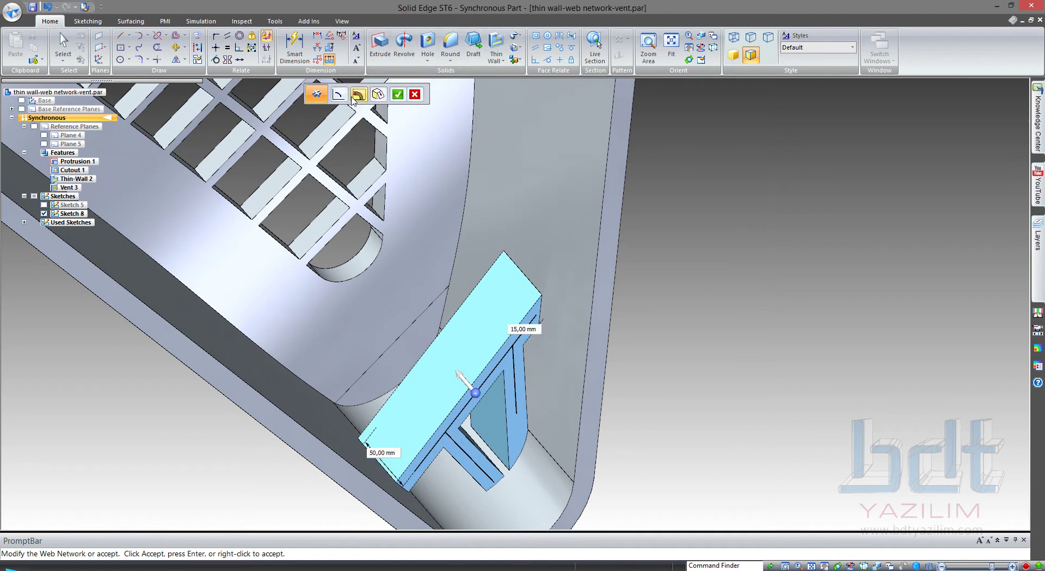
Add a draft angle to the ribs and create Web Network 1
{"action": "mouse_move", "coordinate": [416, 298]}
{"action": "middle_mouse_down"}
{"action": "mouse_move", "coordinate": [374, 234]}
{"action": "mouse_move", "coordinate": [457, 371]}
{"action": "mouse_move", "coordinate": [467, 366]}
{"action": "mouse_move", "coordinate": [485, 391]}
{"action": "mouse_move", "coordinate": [575, 358]}
{"action": "mouse_move", "coordinate": [550, 348]}
{"action": "middle_mouse_up"}
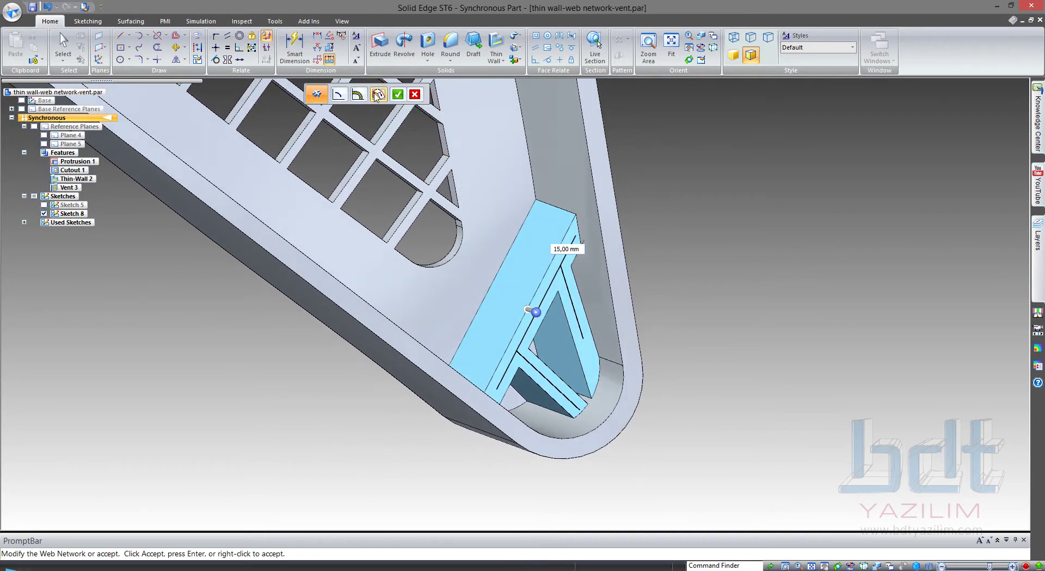
{"action": "left_click", "coordinate": [377, 95]}
{"action": "mouse_move", "coordinate": [443, 229]}
{"action": "middle_mouse_down"}
{"action": "mouse_move", "coordinate": [478, 276]}
{"action": "mouse_move", "coordinate": [447, 262]}
{"action": "middle_mouse_up"}
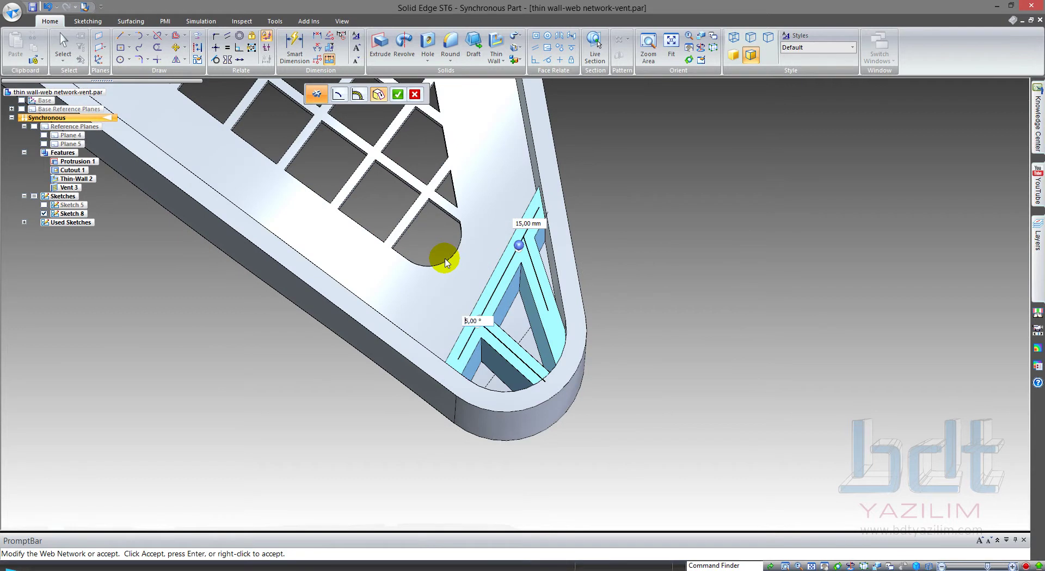
{"action": "mouse_move", "coordinate": [487, 287]}
{"action": "middle_mouse_down"}
{"action": "mouse_move", "coordinate": [512, 308]}
{"action": "mouse_move", "coordinate": [497, 296]}
{"action": "mouse_move", "coordinate": [500, 333]}
{"action": "mouse_move", "coordinate": [514, 339]}
{"action": "mouse_move", "coordinate": [490, 264]}
{"action": "mouse_move", "coordinate": [504, 252]}
{"action": "mouse_move", "coordinate": [493, 285]}
{"action": "mouse_move", "coordinate": [452, 238]}
{"action": "mouse_move", "coordinate": [420, 263]}
{"action": "middle_mouse_up"}
{"action": "left_click", "coordinate": [609, 195]}
{"action": "right_click", "coordinate": [610, 195]}
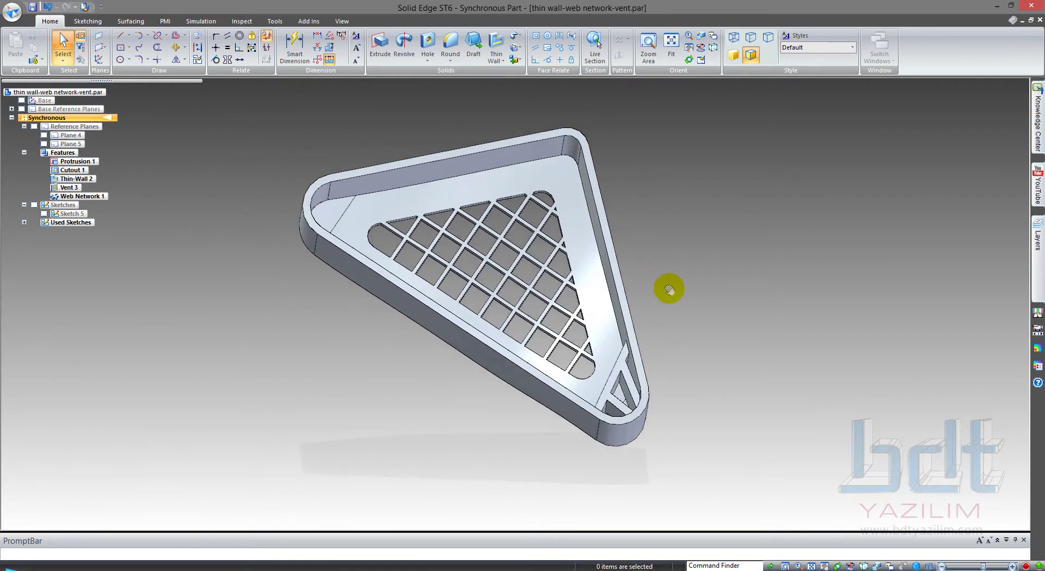
Start a lip on the inner top rim edge chain, 7 mm wide and 5 mm high
{"action": "left_click", "coordinate": [496, 59]}
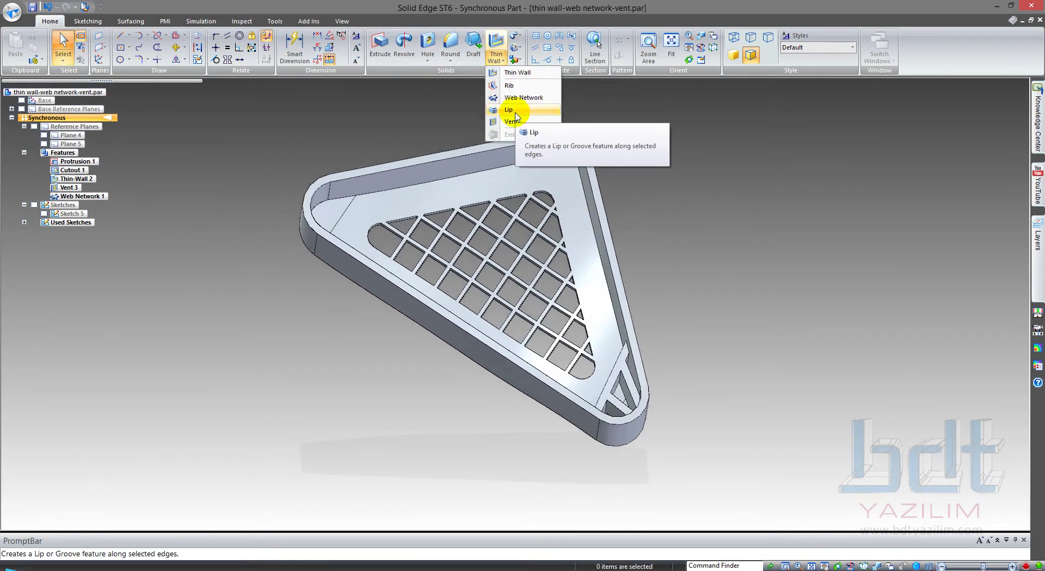
{"action": "left_click", "coordinate": [517, 110]}
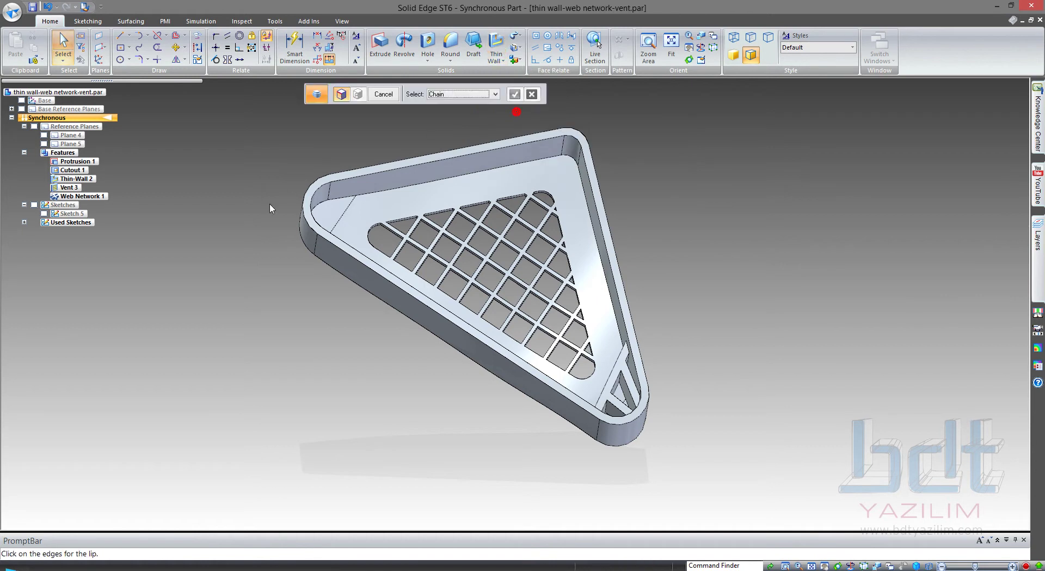
{"action": "left_click", "coordinate": [315, 197]}
{"action": "scroll", "coordinate": [317, 191], "scroll_direction": "up", "scroll_amount": 3}
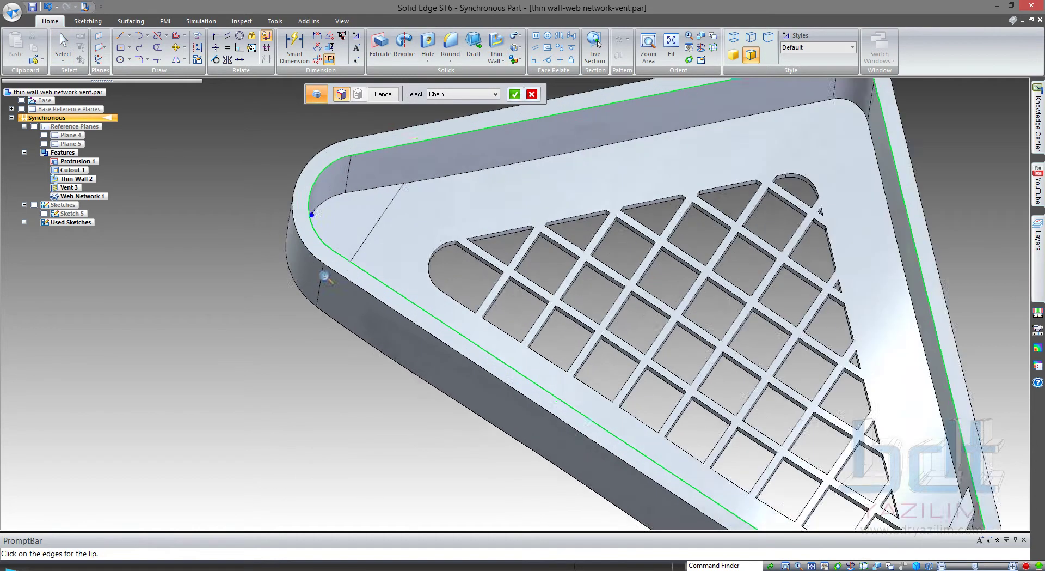
{"action": "scroll", "coordinate": [372, 236], "scroll_direction": "down", "scroll_amount": 3}
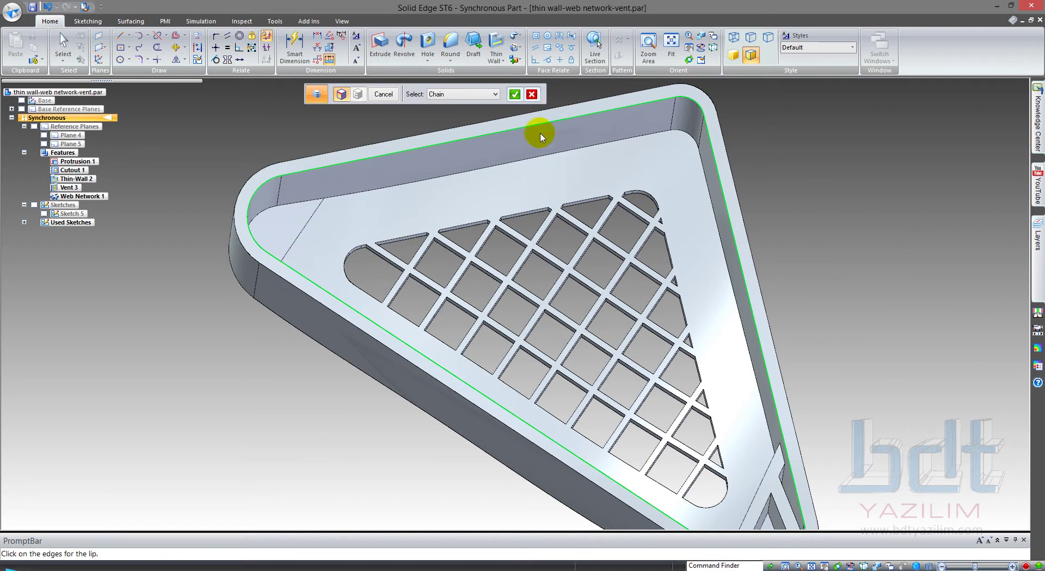
{"action": "scroll", "coordinate": [759, 327], "scroll_direction": "down", "scroll_amount": 2}
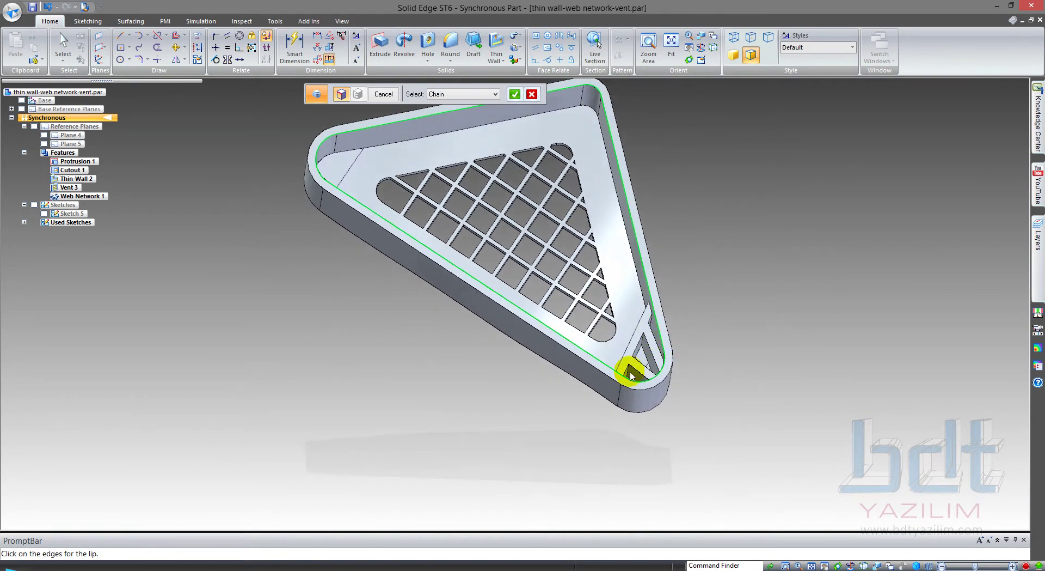
{"action": "left_click", "coordinate": [514, 93]}
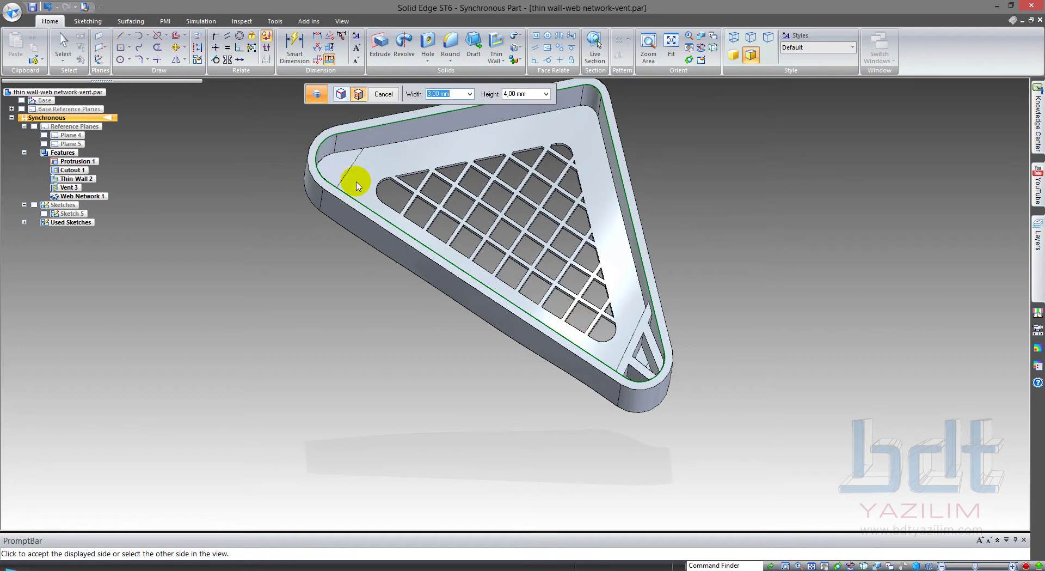
{"action": "scroll", "coordinate": [333, 180], "scroll_direction": "up", "scroll_amount": 2}
{"action": "scroll", "coordinate": [327, 182], "scroll_direction": "up", "scroll_amount": 3}
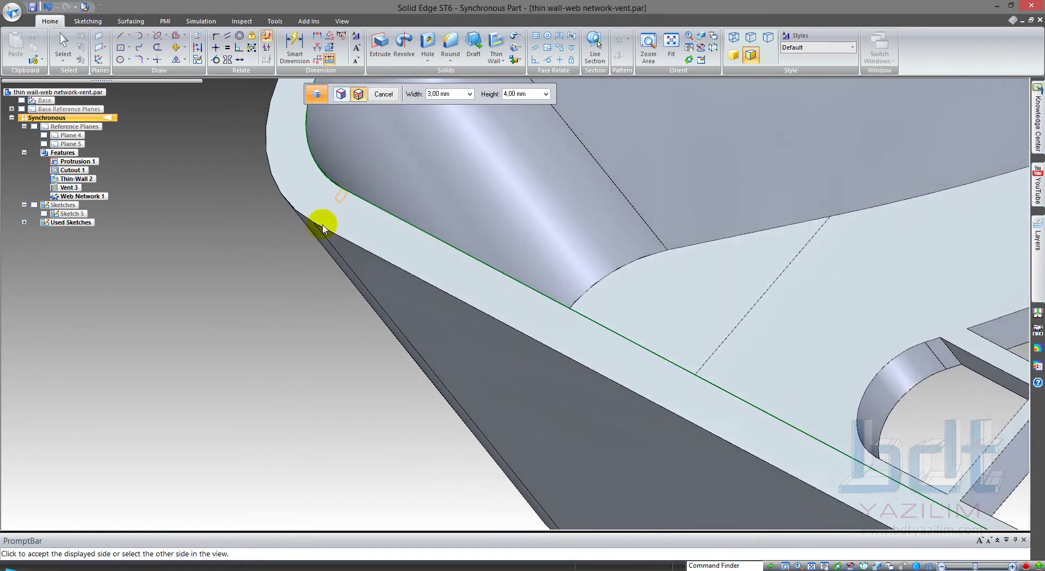
{"action": "middle_click_drag", "start_coordinate": [279, 287], "coordinate": [361, 224]}
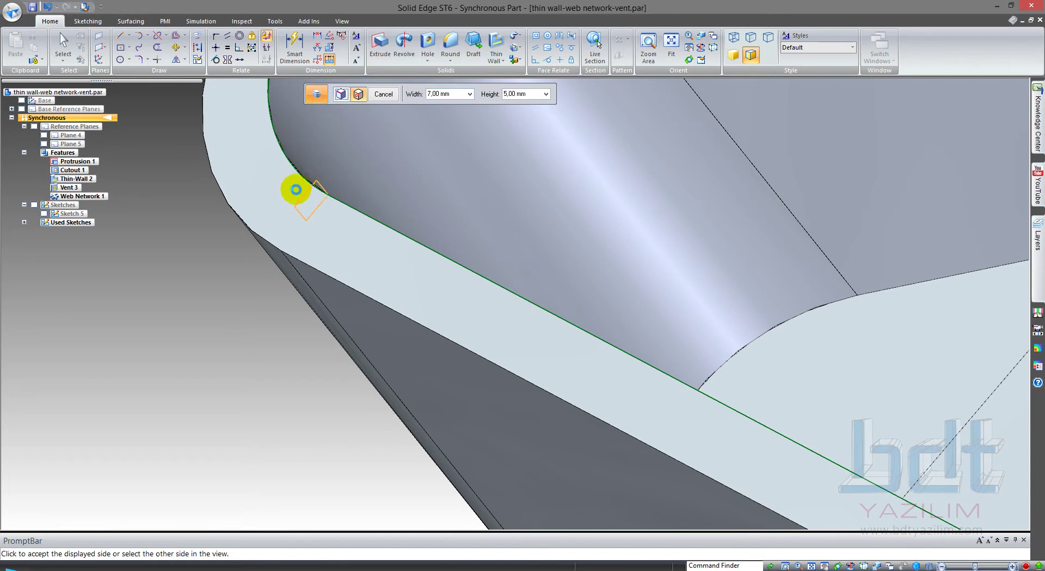
Compare the lip's side options by toggling between the side previews
{"action": "left_click", "coordinate": [295, 190]}
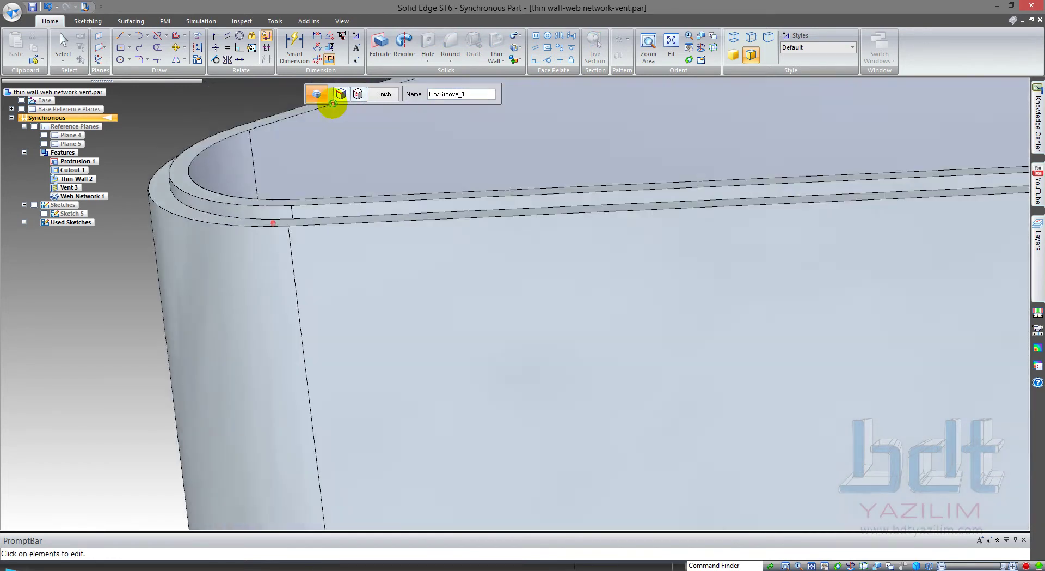
{"action": "left_click", "coordinate": [358, 94]}
{"action": "left_click", "coordinate": [307, 260]}
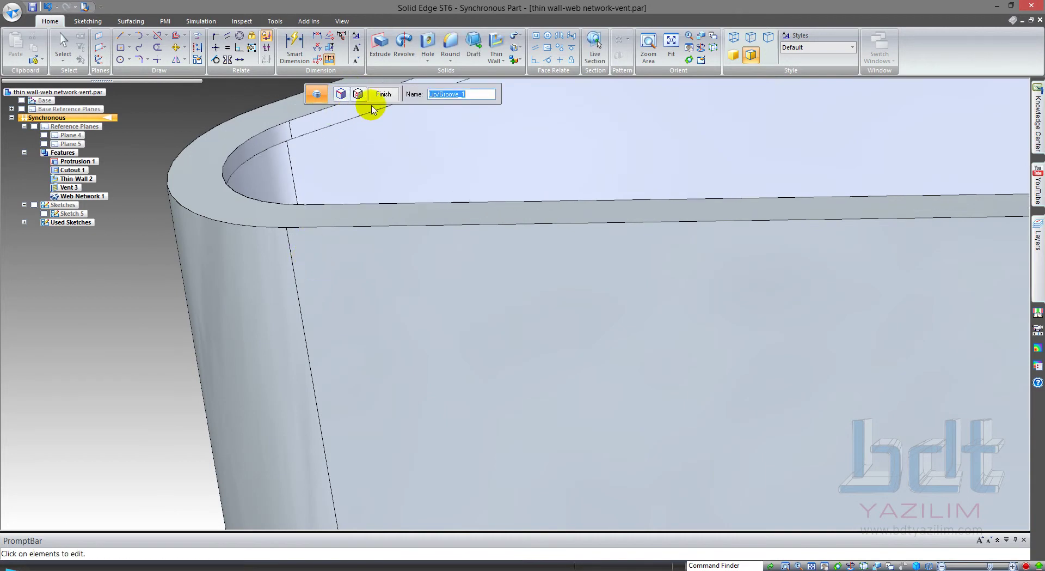
{"action": "left_click", "coordinate": [358, 94]}
{"action": "left_click", "coordinate": [291, 165]}
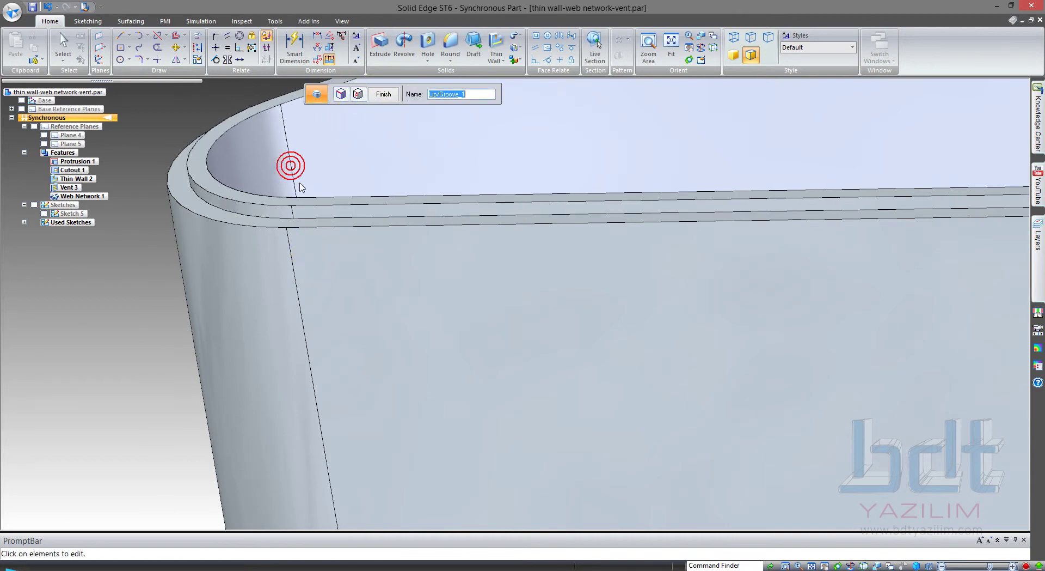
{"action": "mouse_move", "coordinate": [270, 210]}
{"action": "middle_mouse_down"}
{"action": "mouse_move", "coordinate": [272, 219]}
{"action": "mouse_move", "coordinate": [202, 214]}
{"action": "middle_mouse_up"}
Settle on the final lip side and create the lip along the top rim
{"action": "left_click", "coordinate": [358, 93]}
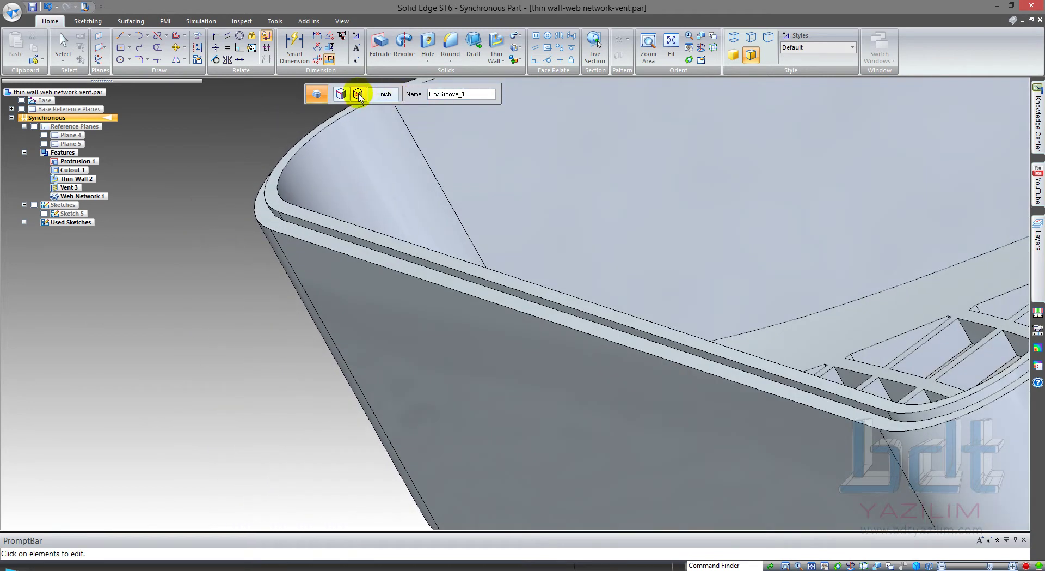
{"action": "left_click", "coordinate": [329, 233]}
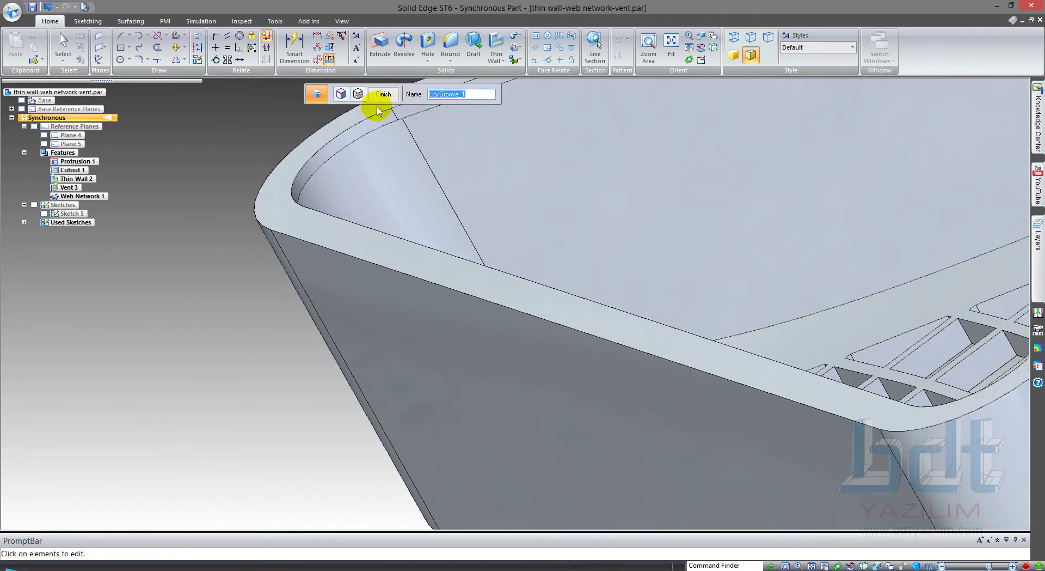
{"action": "left_click", "coordinate": [358, 95]}
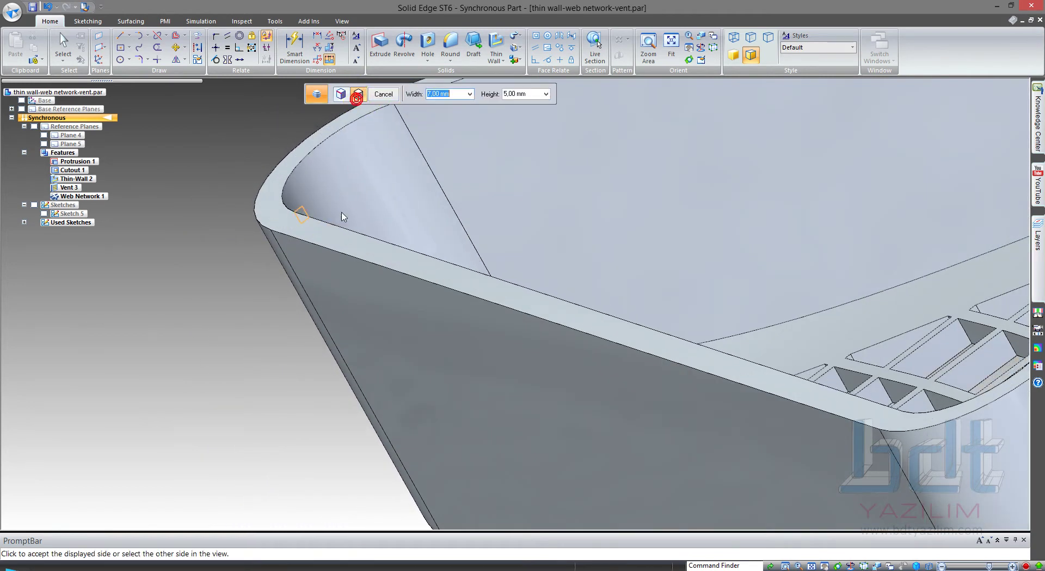
{"action": "left_click", "coordinate": [303, 235]}
{"action": "mouse_move", "coordinate": [304, 229]}
{"action": "middle_mouse_down"}
{"action": "mouse_move", "coordinate": [284, 252]}
{"action": "mouse_move", "coordinate": [303, 193]}
{"action": "mouse_move", "coordinate": [345, 162]}
{"action": "mouse_move", "coordinate": [438, 160]}
{"action": "mouse_move", "coordinate": [339, 156]}
{"action": "mouse_move", "coordinate": [259, 186]}
{"action": "middle_mouse_up"}
{"action": "scroll", "coordinate": [439, 159], "scroll_direction": "down", "scroll_amount": 3}
{"action": "scroll", "coordinate": [259, 193], "scroll_direction": "up", "scroll_amount": 2}
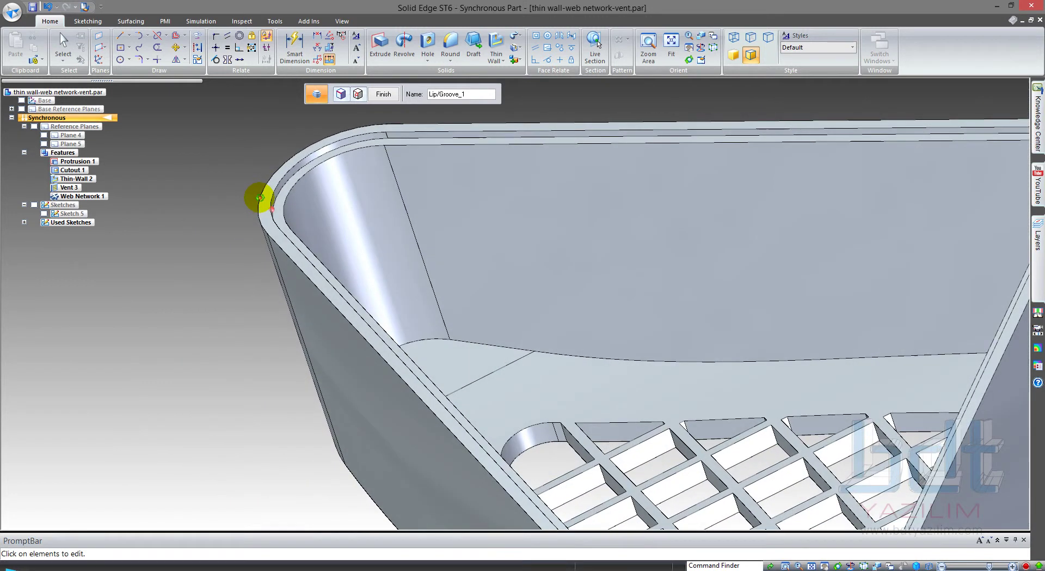
{"action": "right_click", "coordinate": [260, 197]}
Exit the Lip command and review the finished shell with vent grid, ribs and lip
{"action": "left_click", "coordinate": [381, 104]}
{"action": "scroll", "coordinate": [311, 233], "scroll_direction": "down", "scroll_amount": 5}
{"action": "mouse_move", "coordinate": [311, 233]}
{"action": "middle_mouse_down"}
{"action": "mouse_move", "coordinate": [252, 164]}
{"action": "mouse_move", "coordinate": [273, 209]}
{"action": "mouse_move", "coordinate": [270, 282]}
{"action": "mouse_move", "coordinate": [282, 273]}
{"action": "middle_mouse_up"}
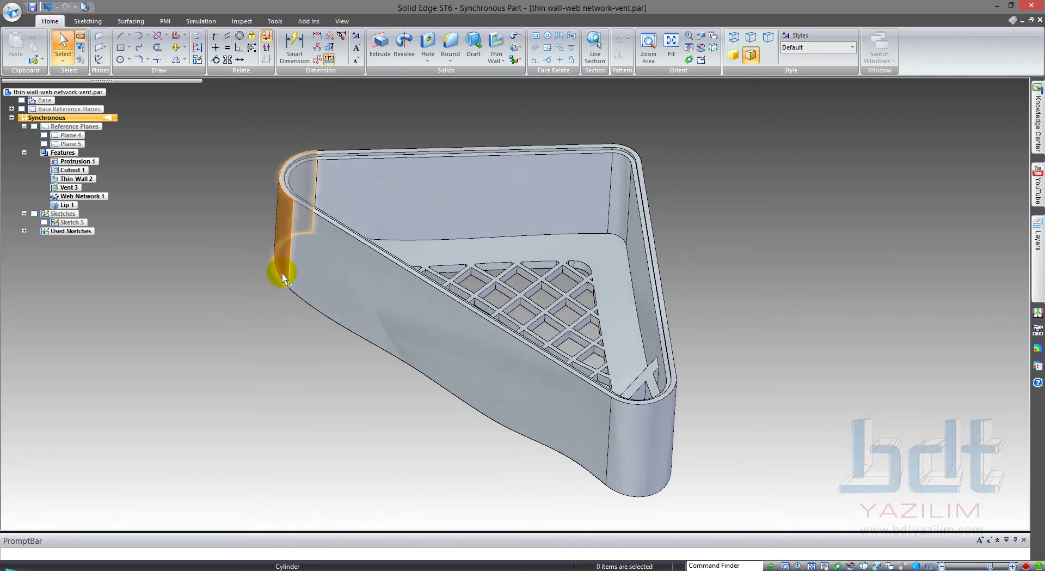
{"action": "left_click", "coordinate": [497, 59]}
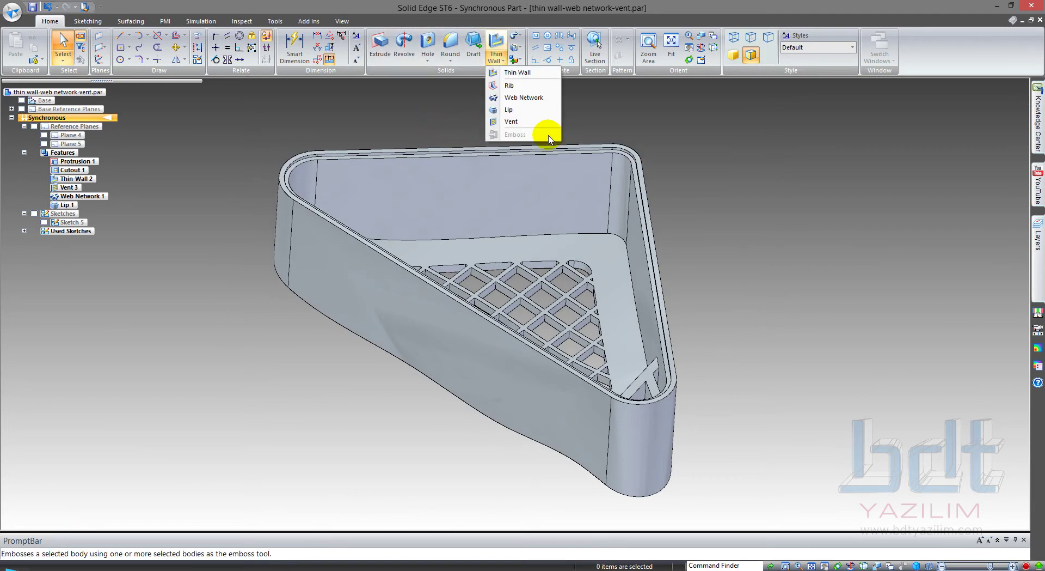
{"action": "left_click", "coordinate": [606, 116]}
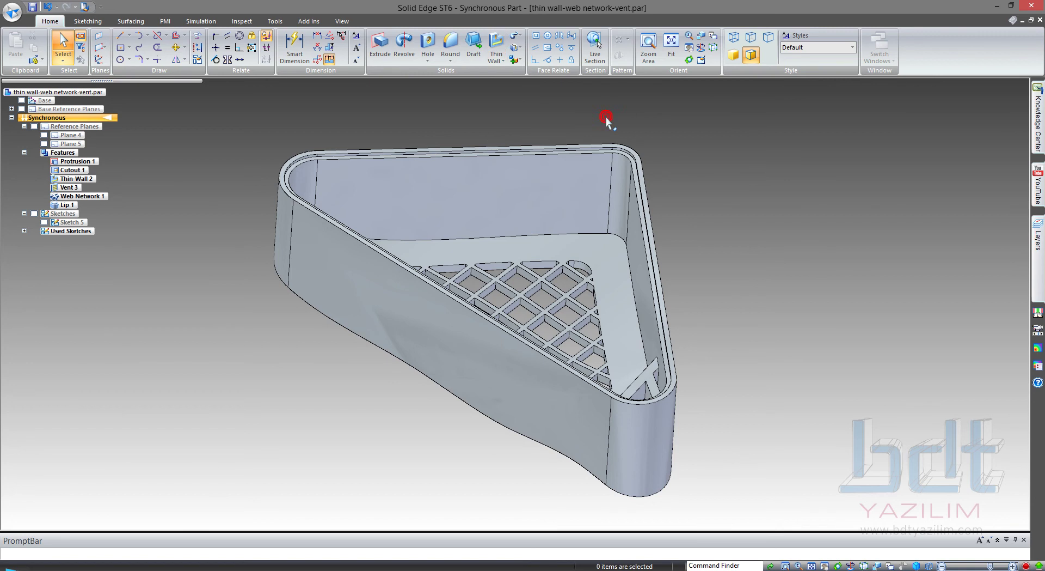